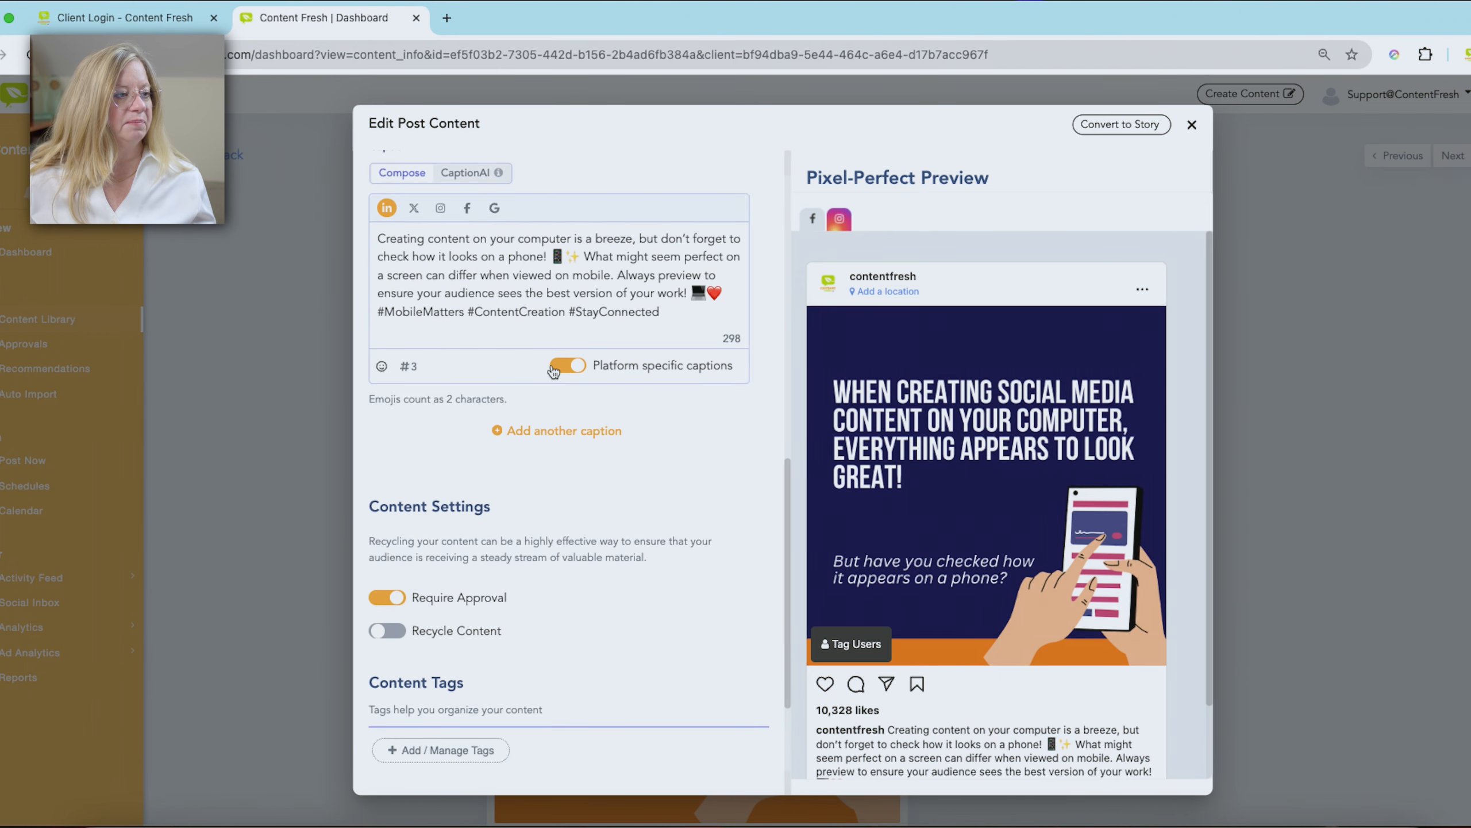
scroll(472, 390, up, 1)
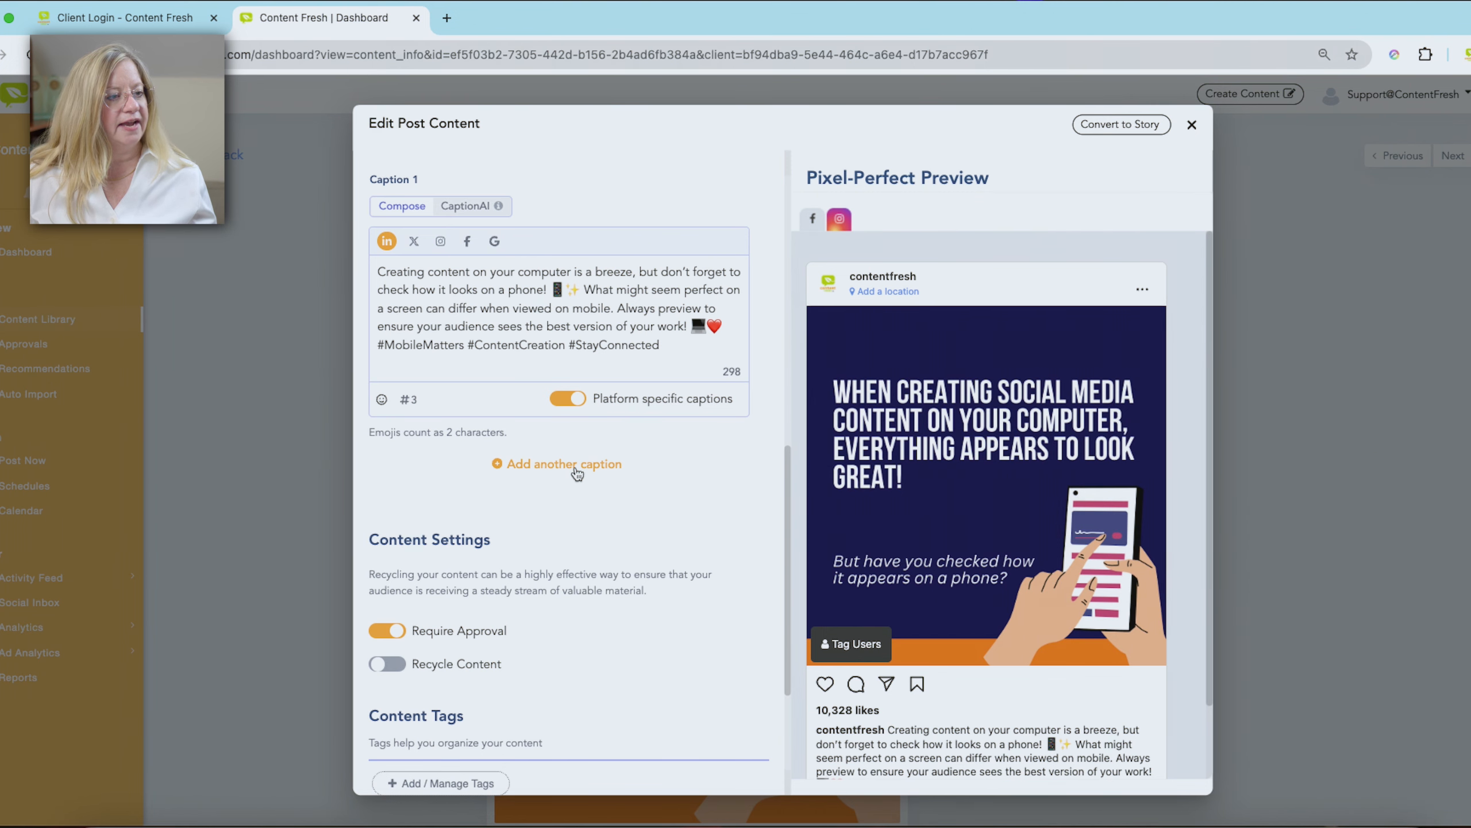
- Create a green content tag named Evergreen for the post and update the content
scroll(577, 474, down, 1)
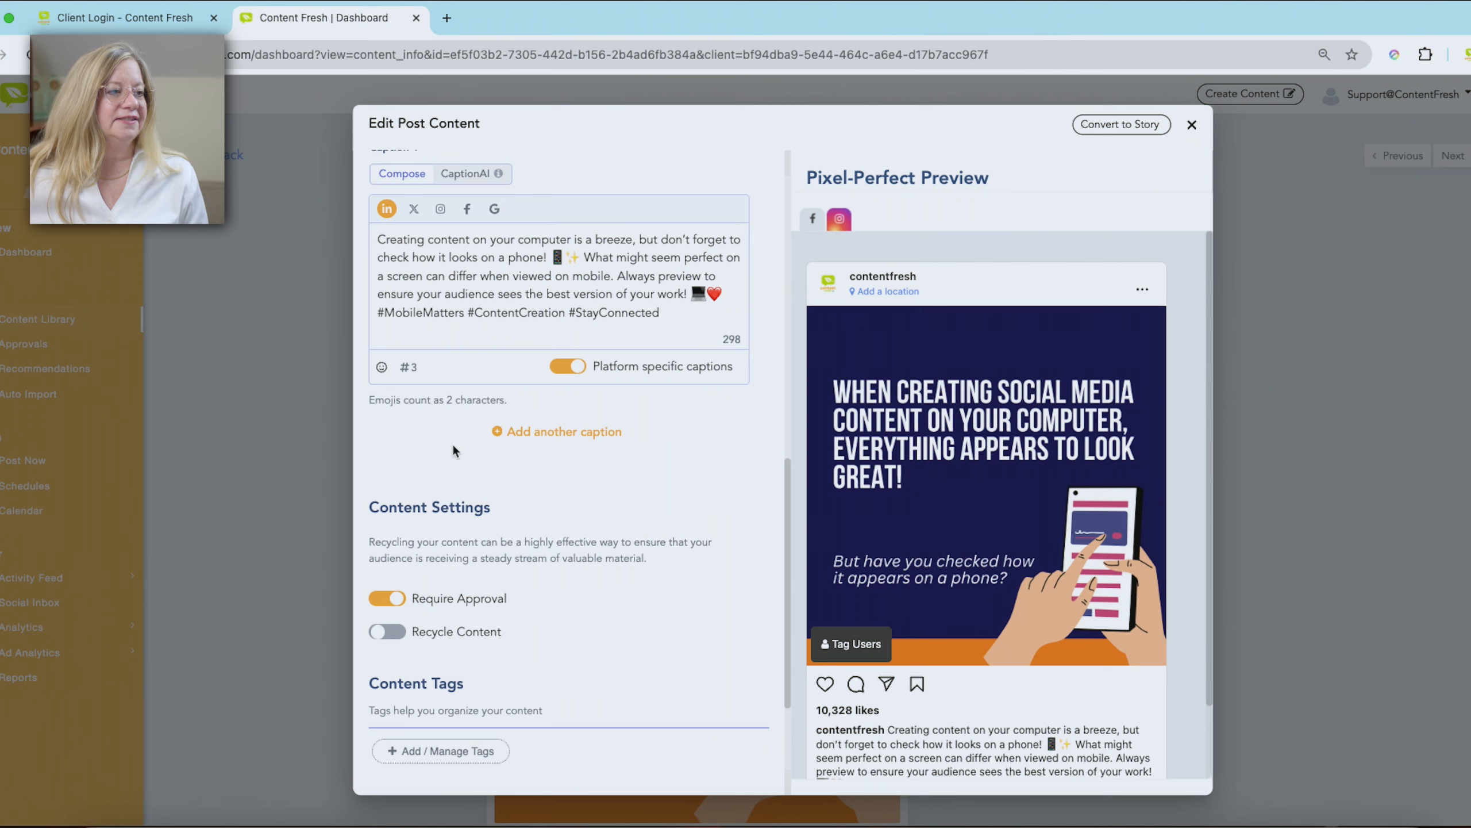
scroll(582, 531, down, 4)
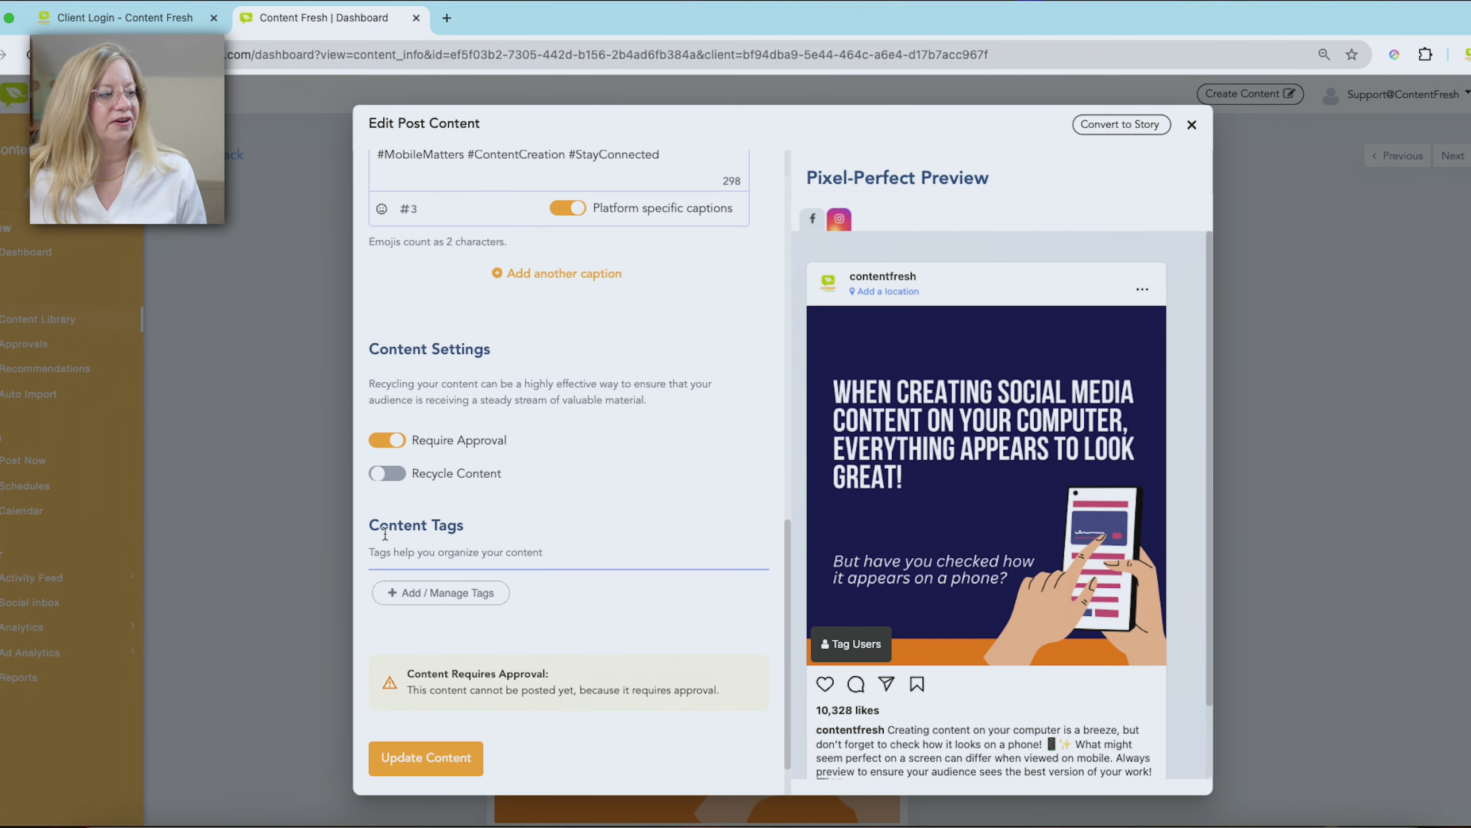
click(490, 593)
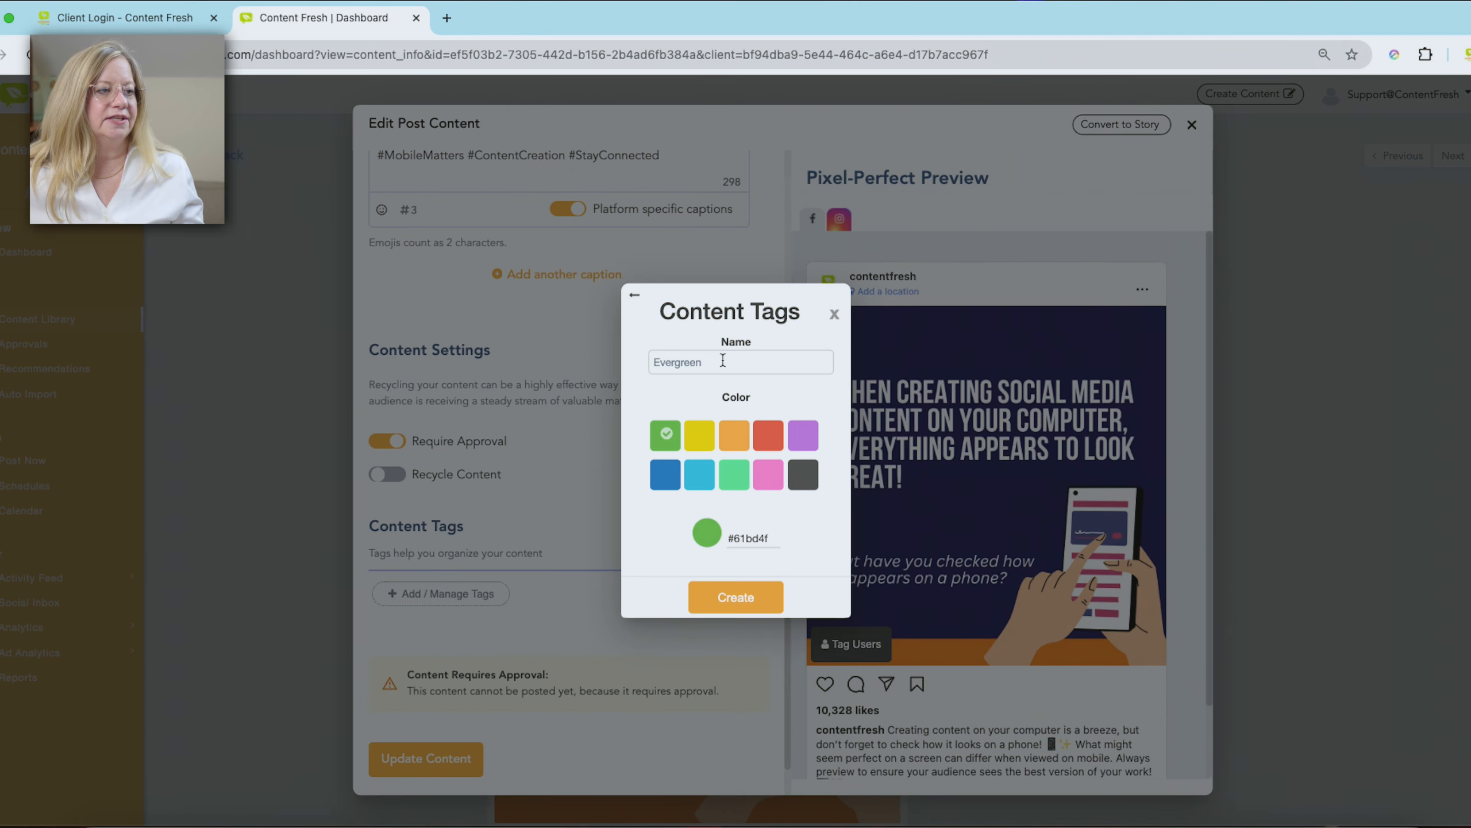
click(742, 598)
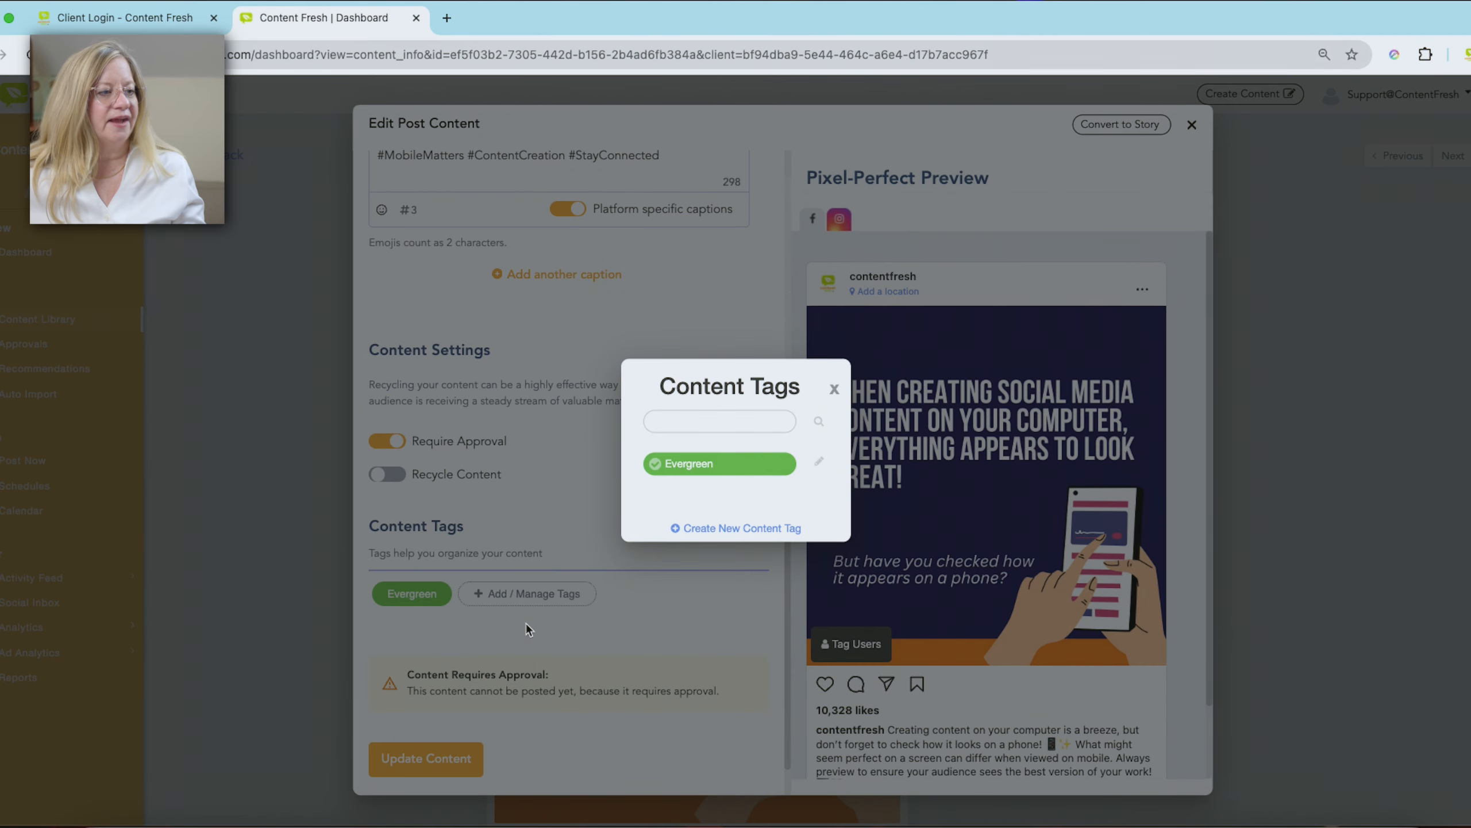
click(834, 389)
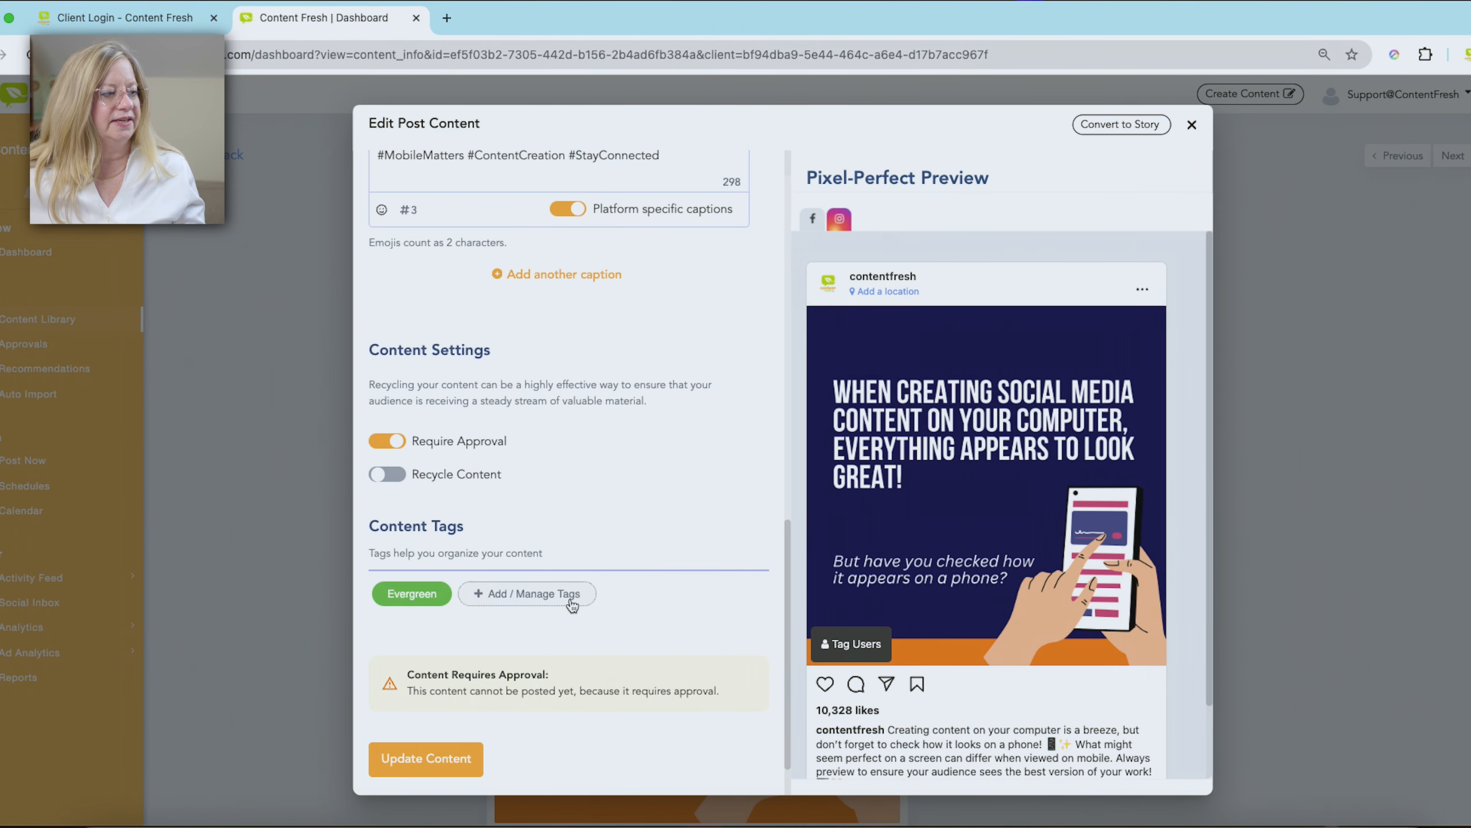
click(426, 756)
scroll(481, 506, down, 5)
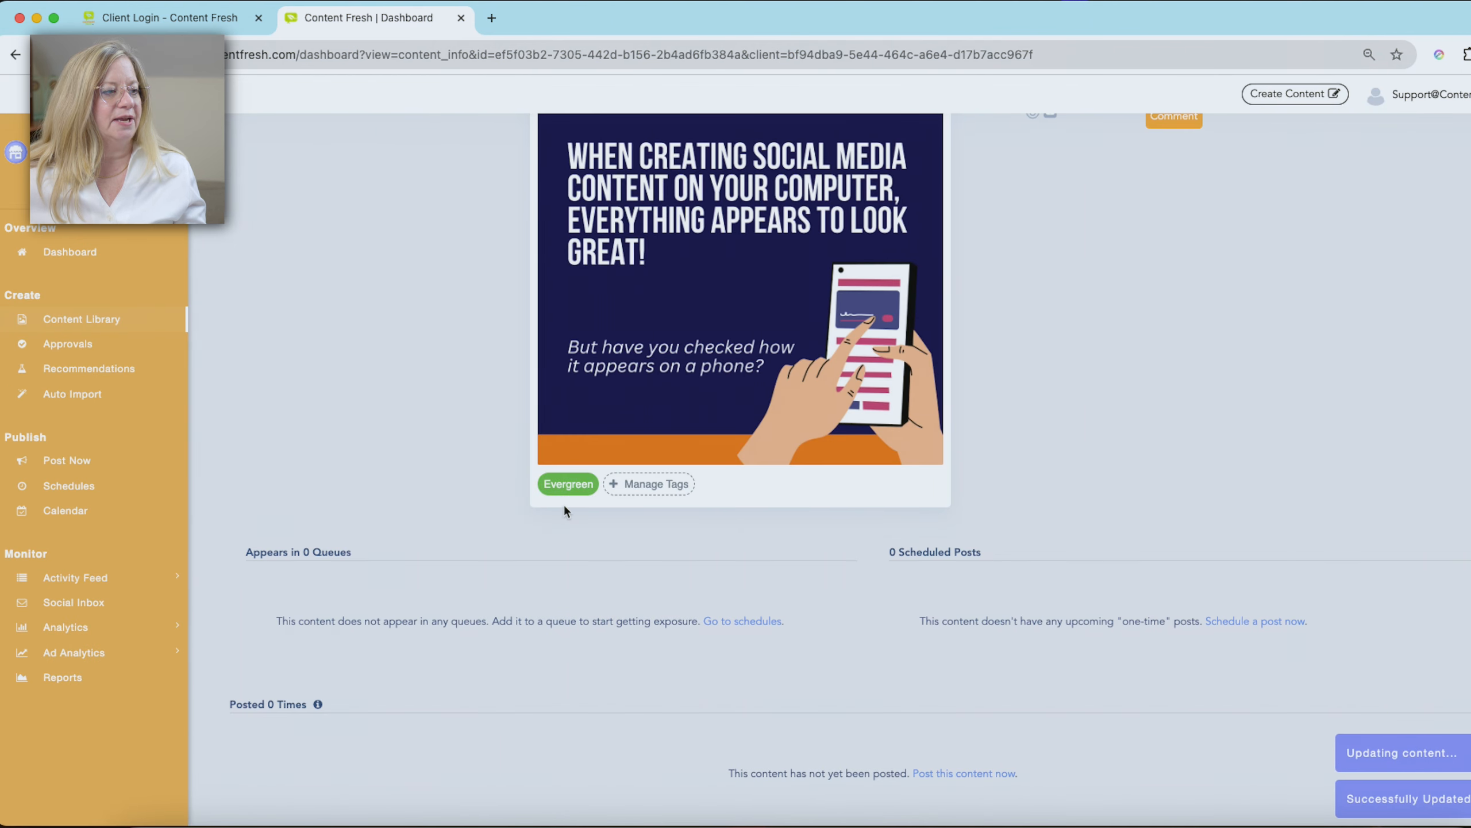
- Start a new weekly schedule and title it Evergreen
click(63, 511)
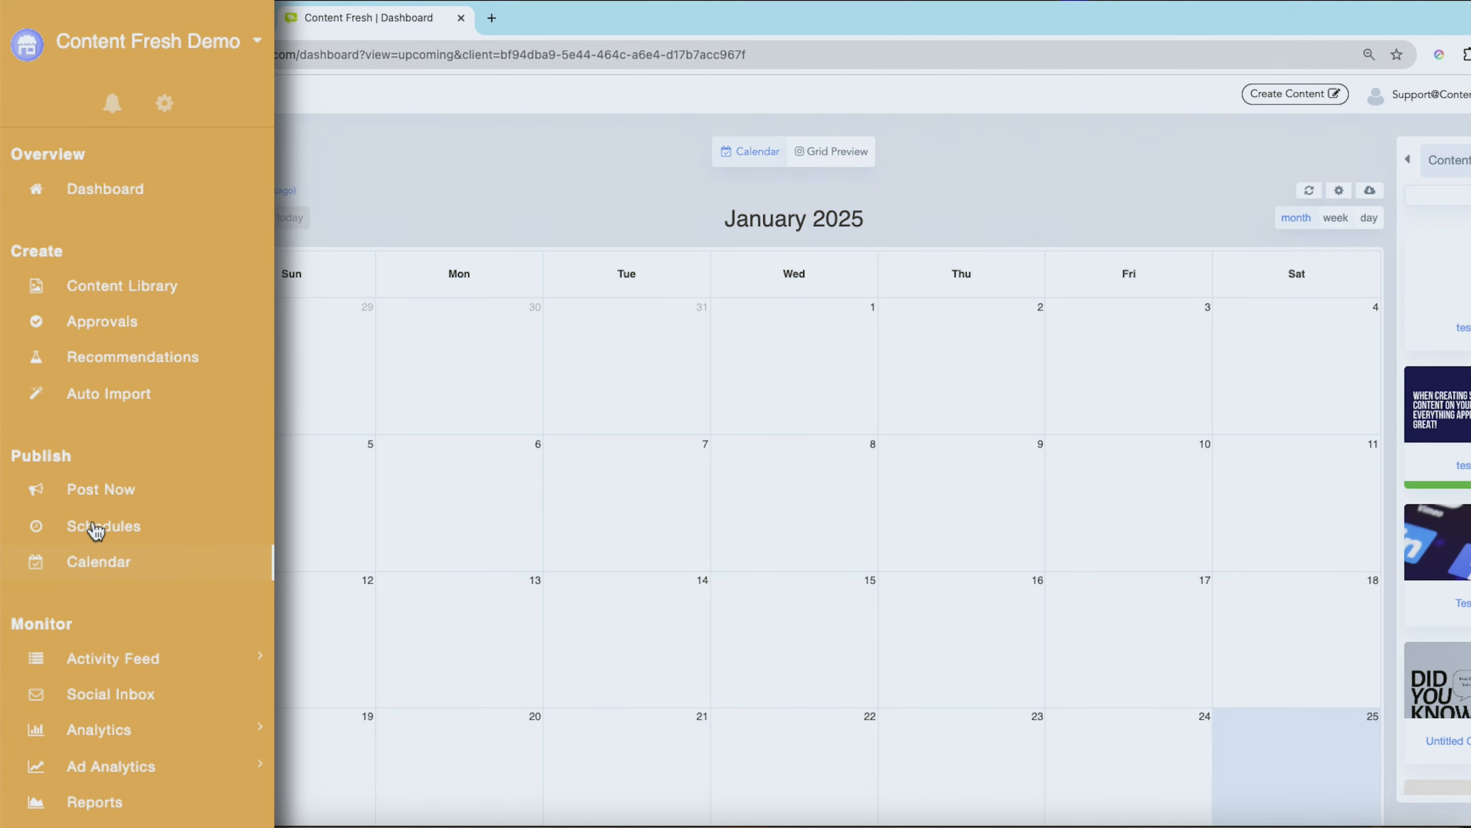
click(95, 528)
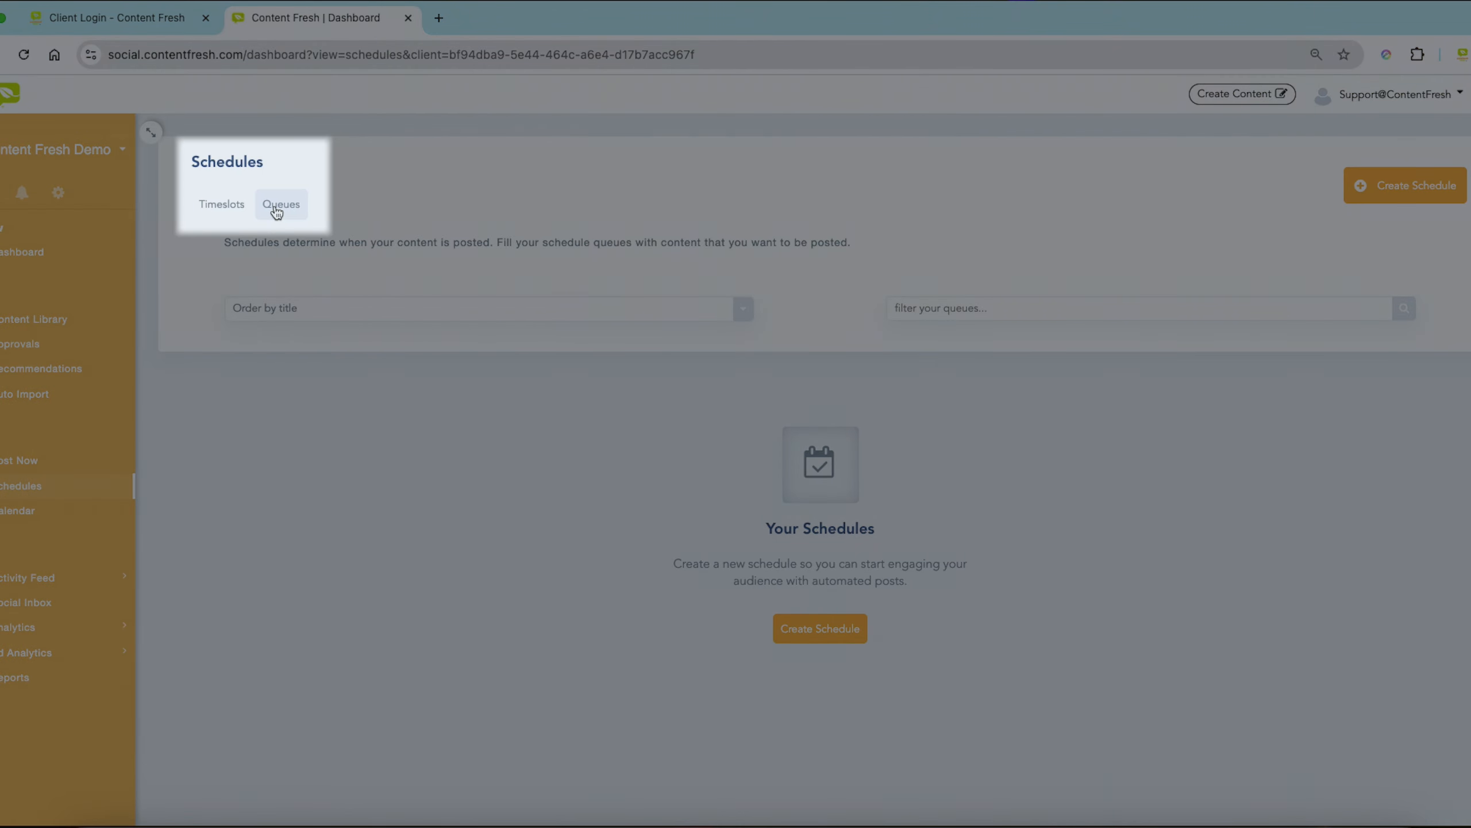
click(1425, 189)
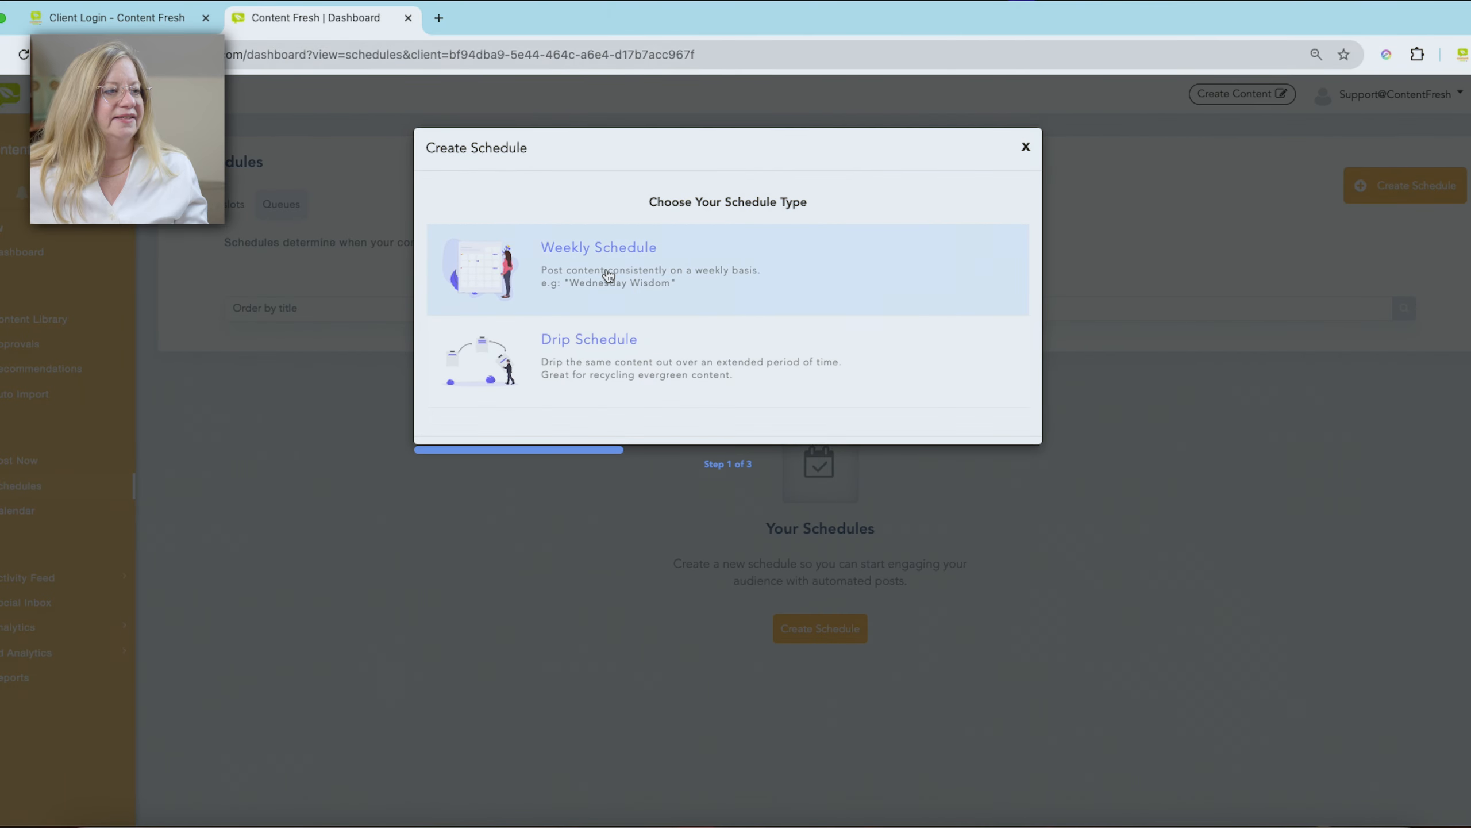
click(605, 272)
click(555, 310)
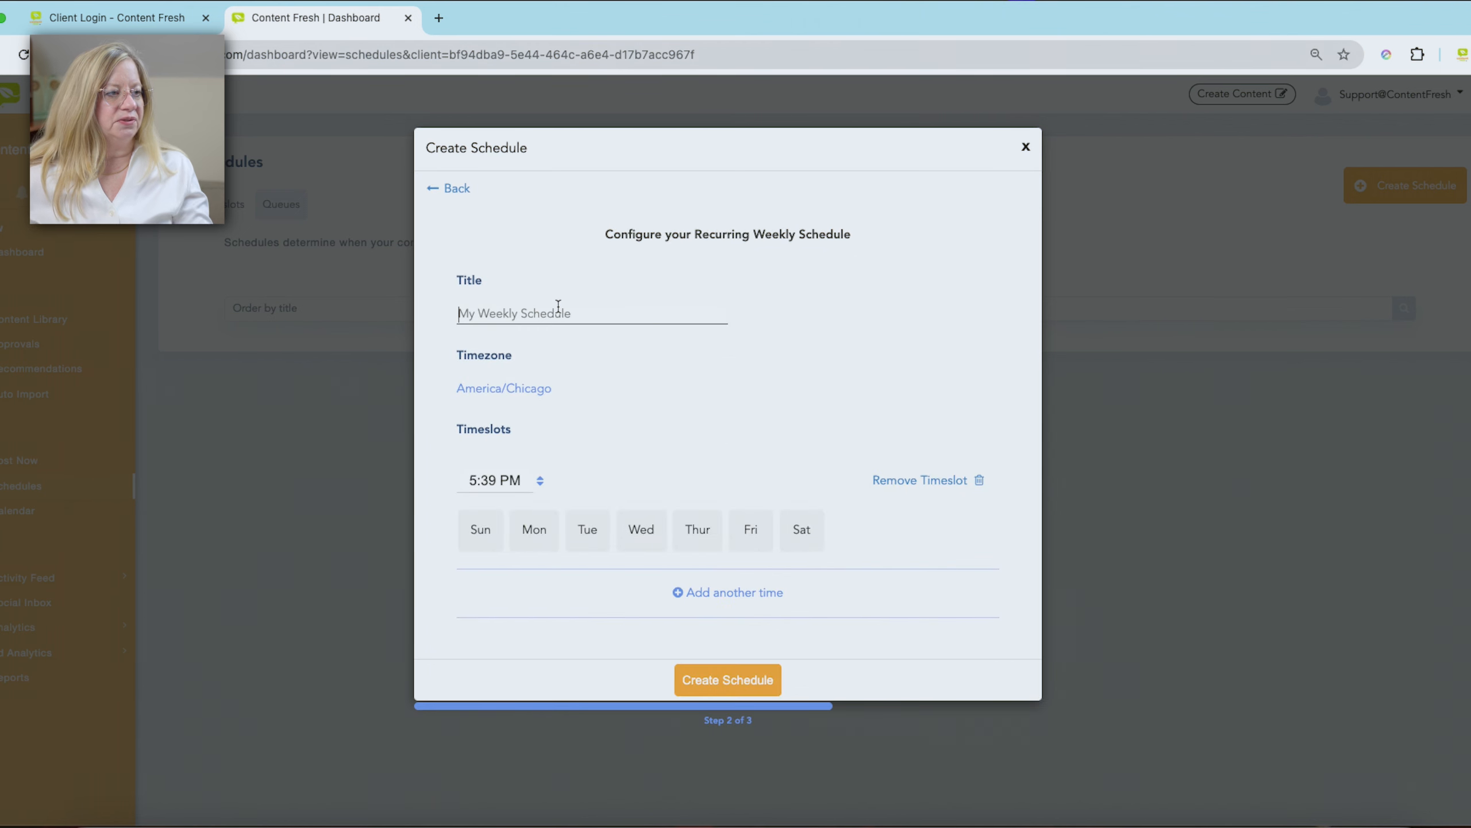
text(Evergreen)
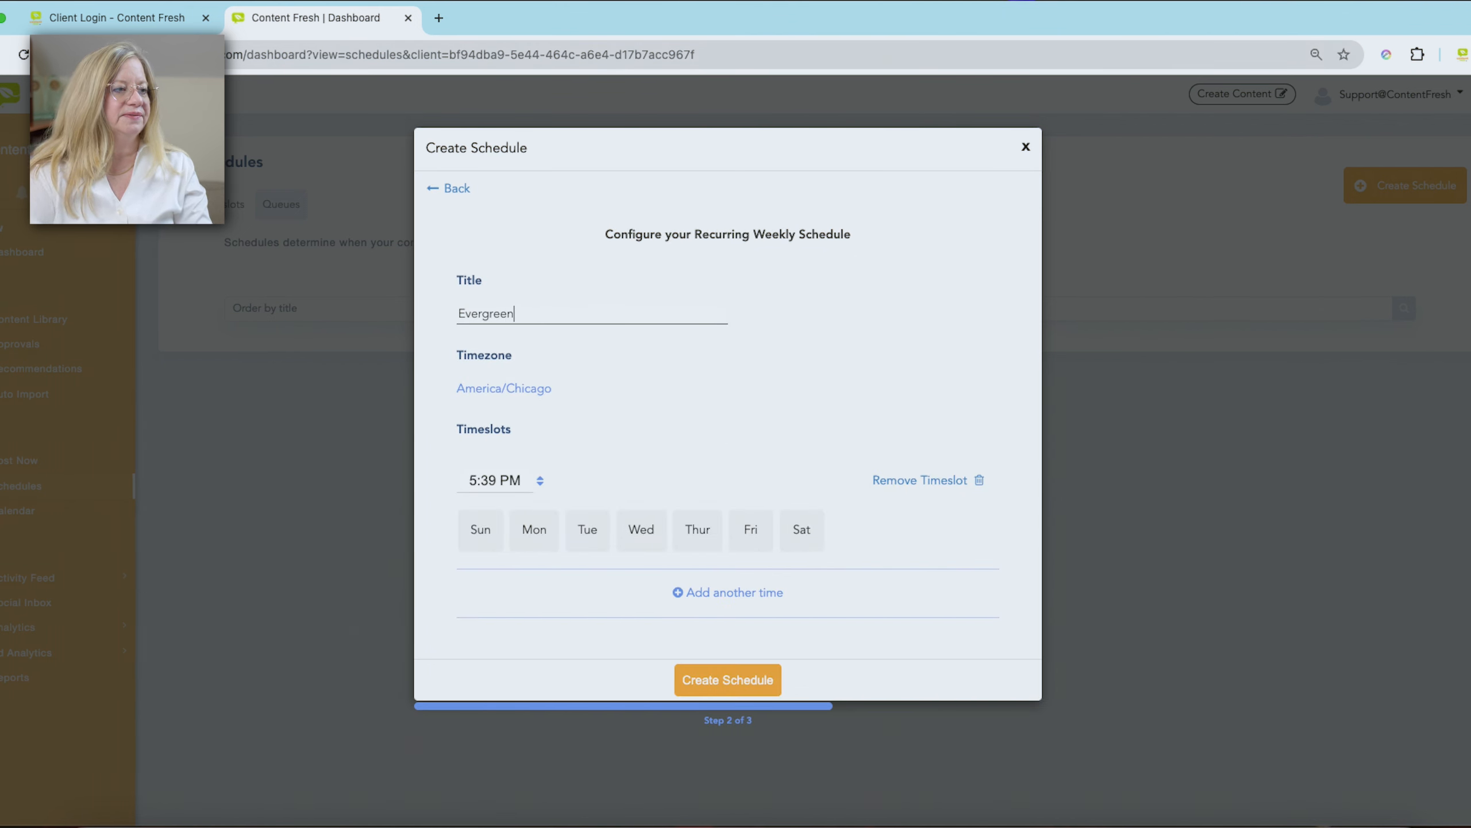
- Set the schedule's timeslot to 11:30 AM on Tuesday only and create the schedule
click(488, 481)
scroll(509, 580, up, 10)
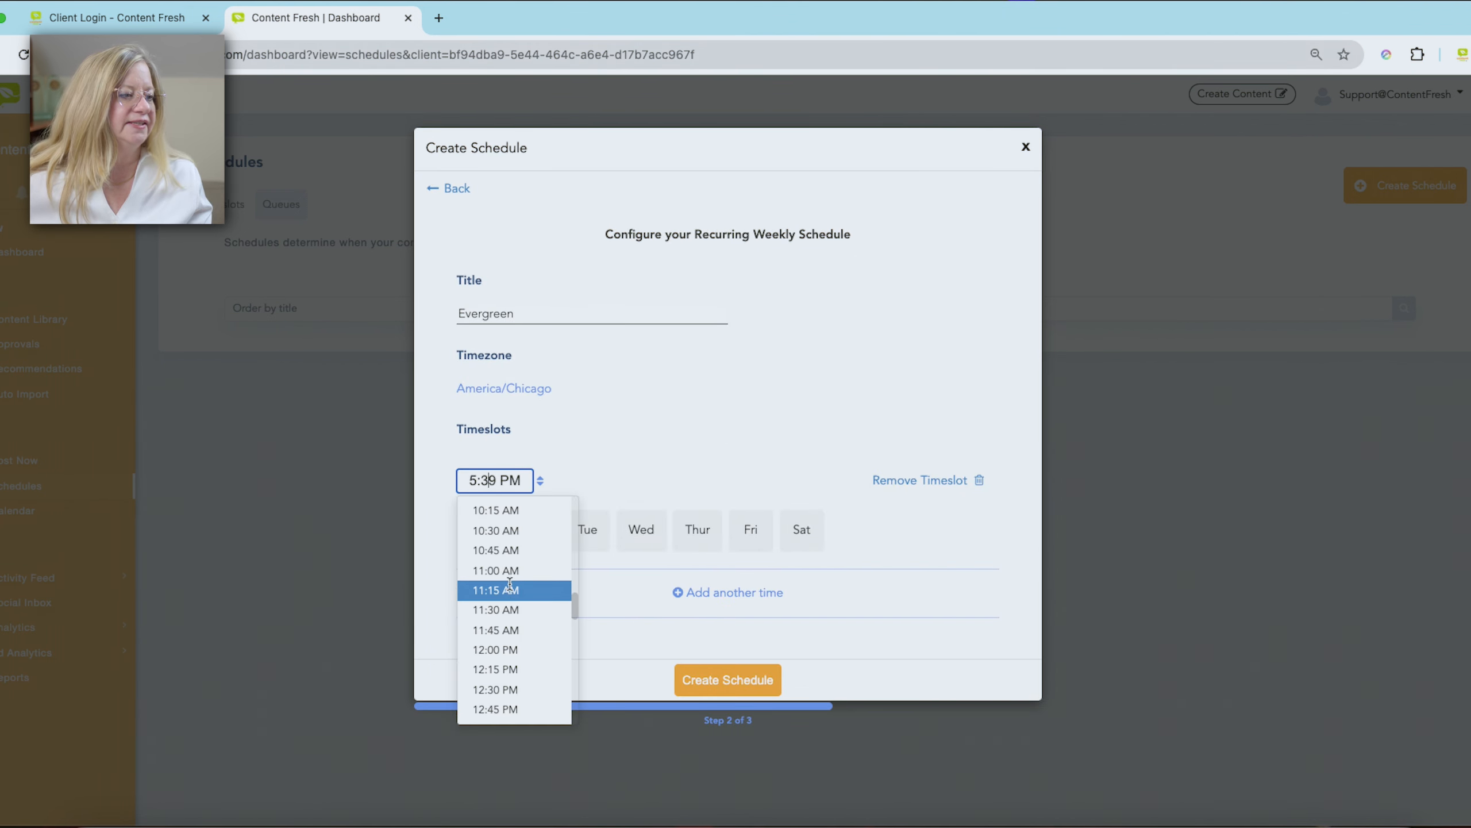
click(492, 608)
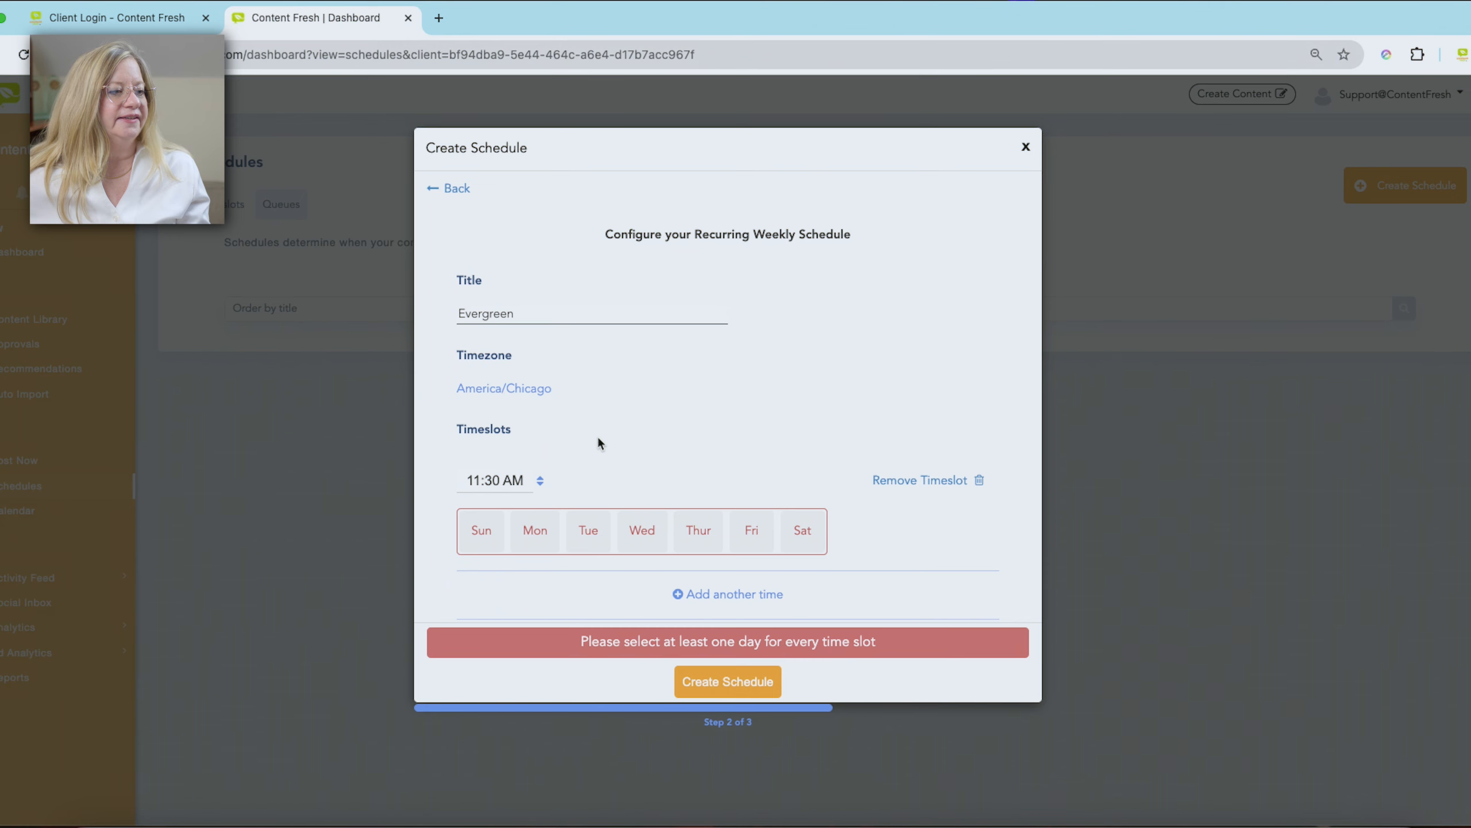
click(533, 530)
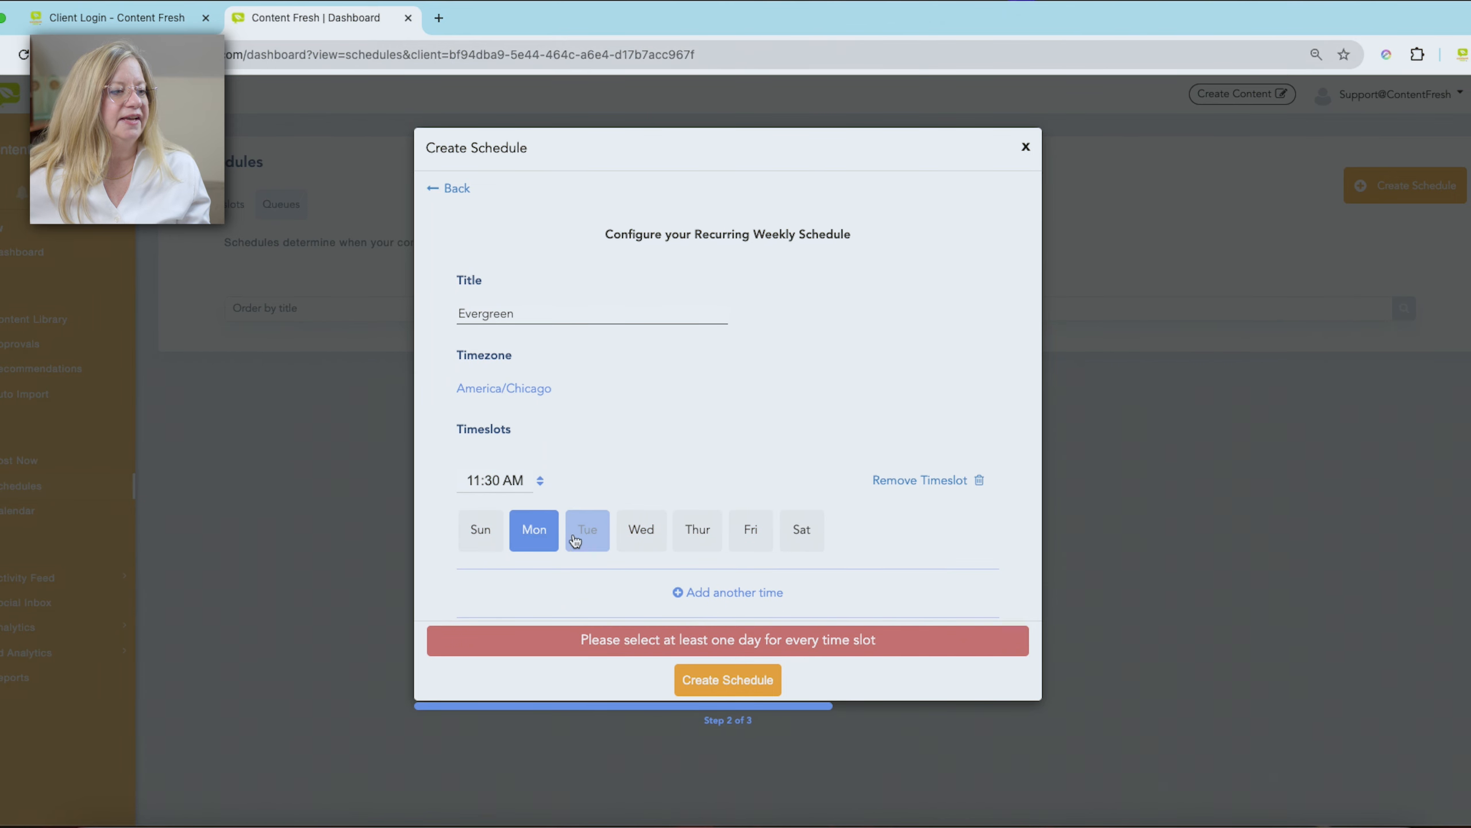
click(584, 532)
click(666, 539)
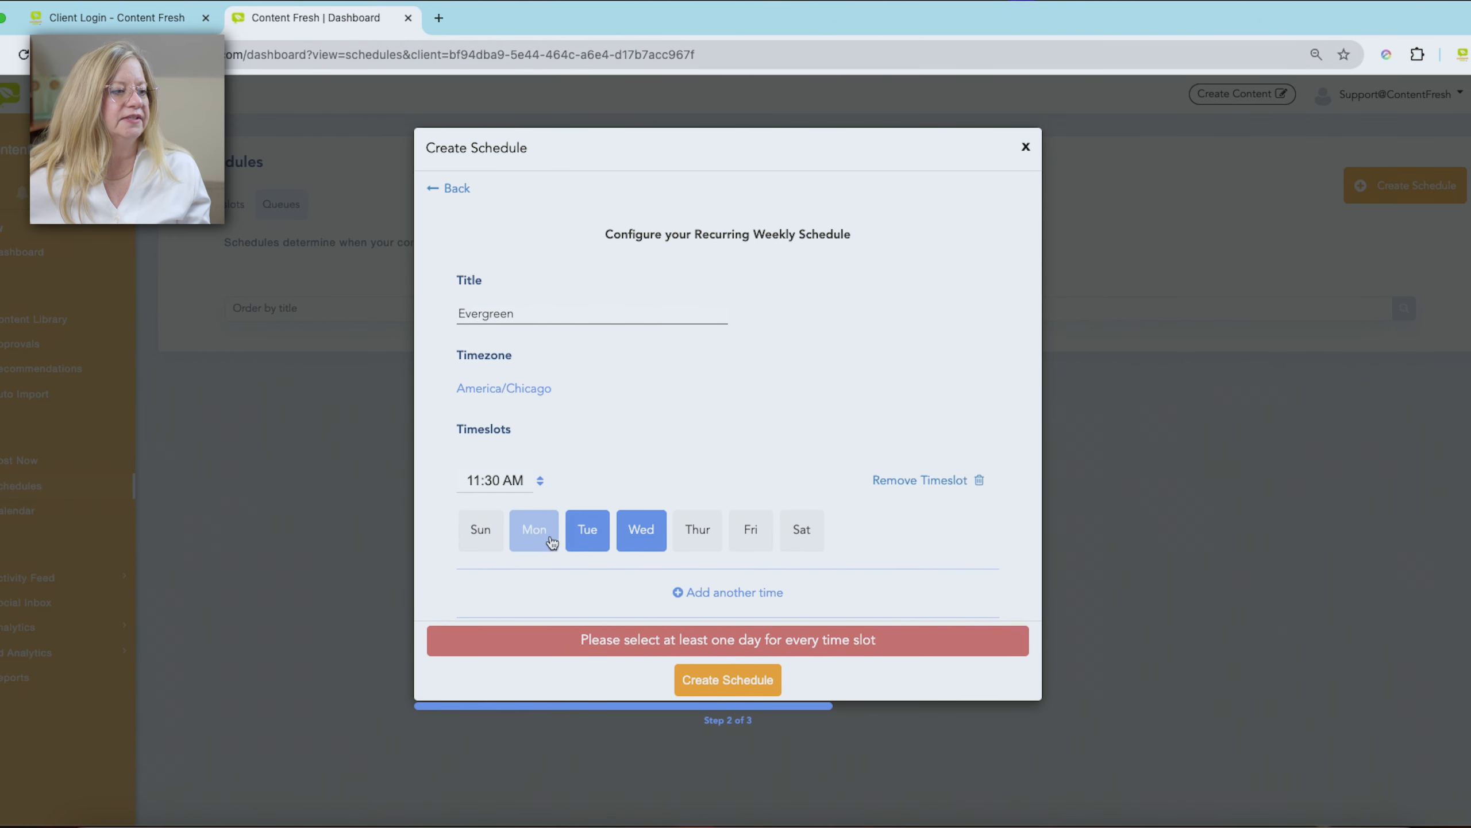
click(544, 540)
click(649, 540)
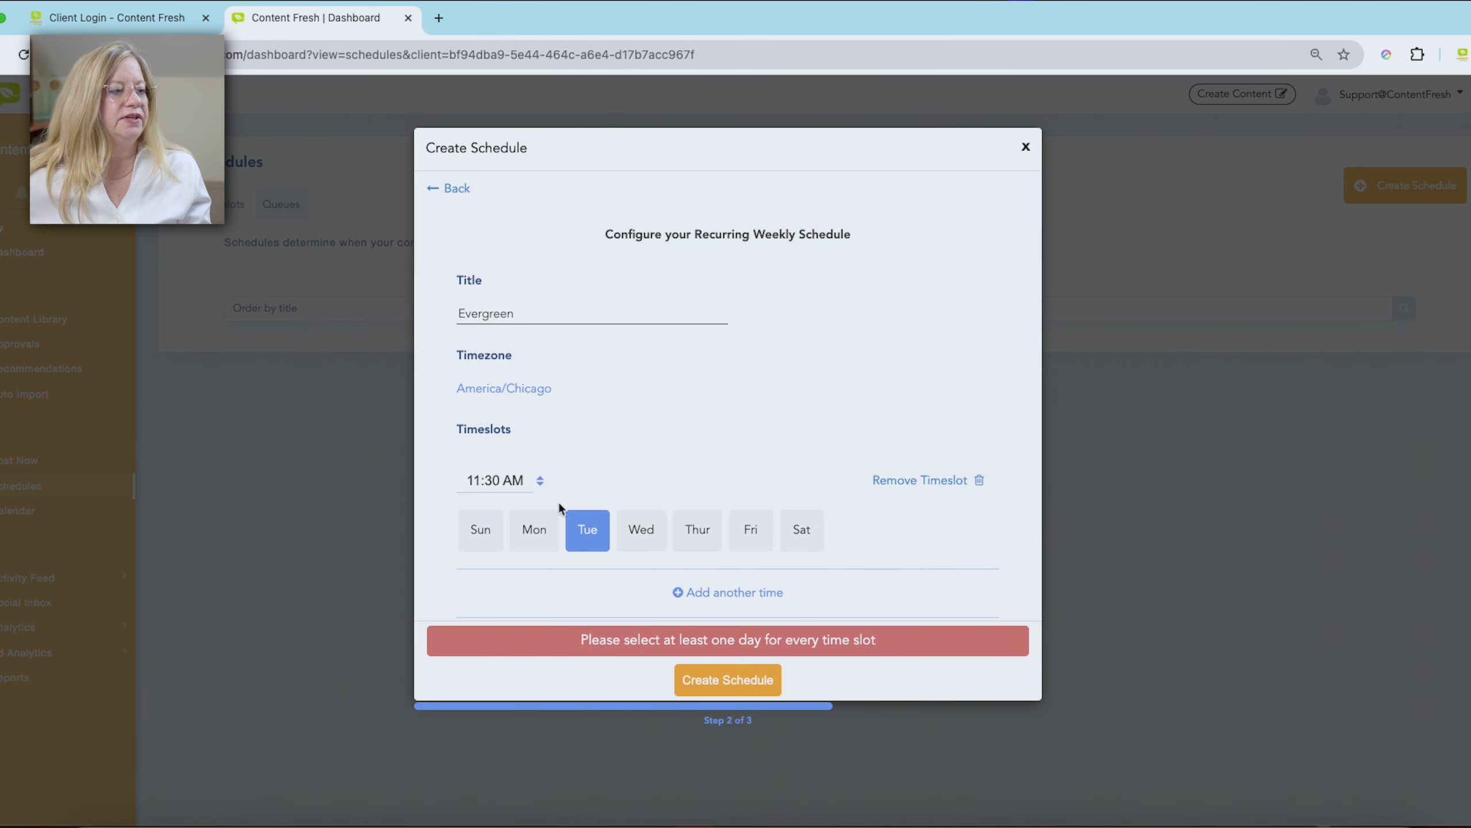
click(752, 680)
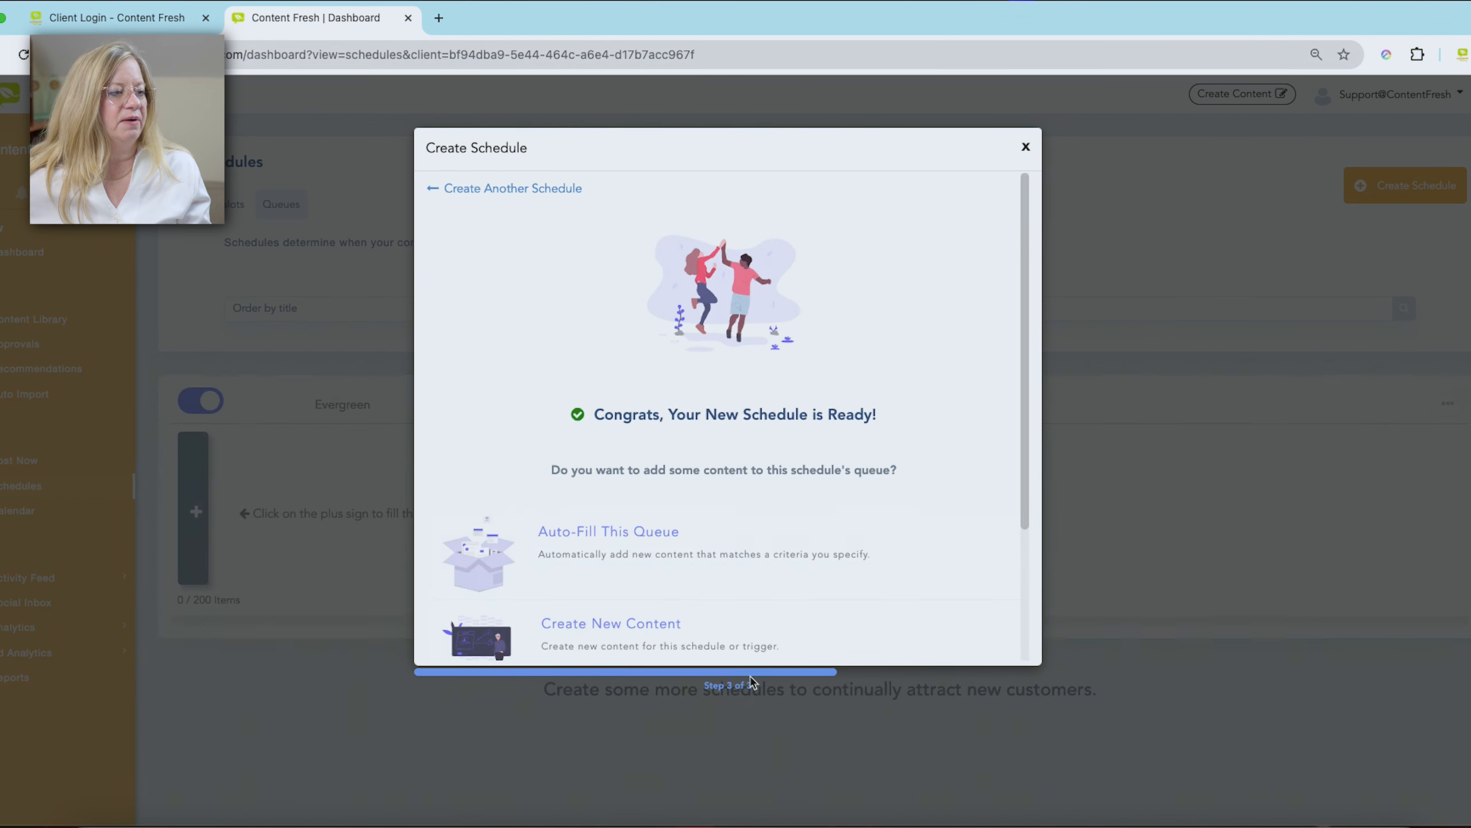
- Auto-fill the new schedule's queue with content tagged Evergreen and save the settings
click(630, 532)
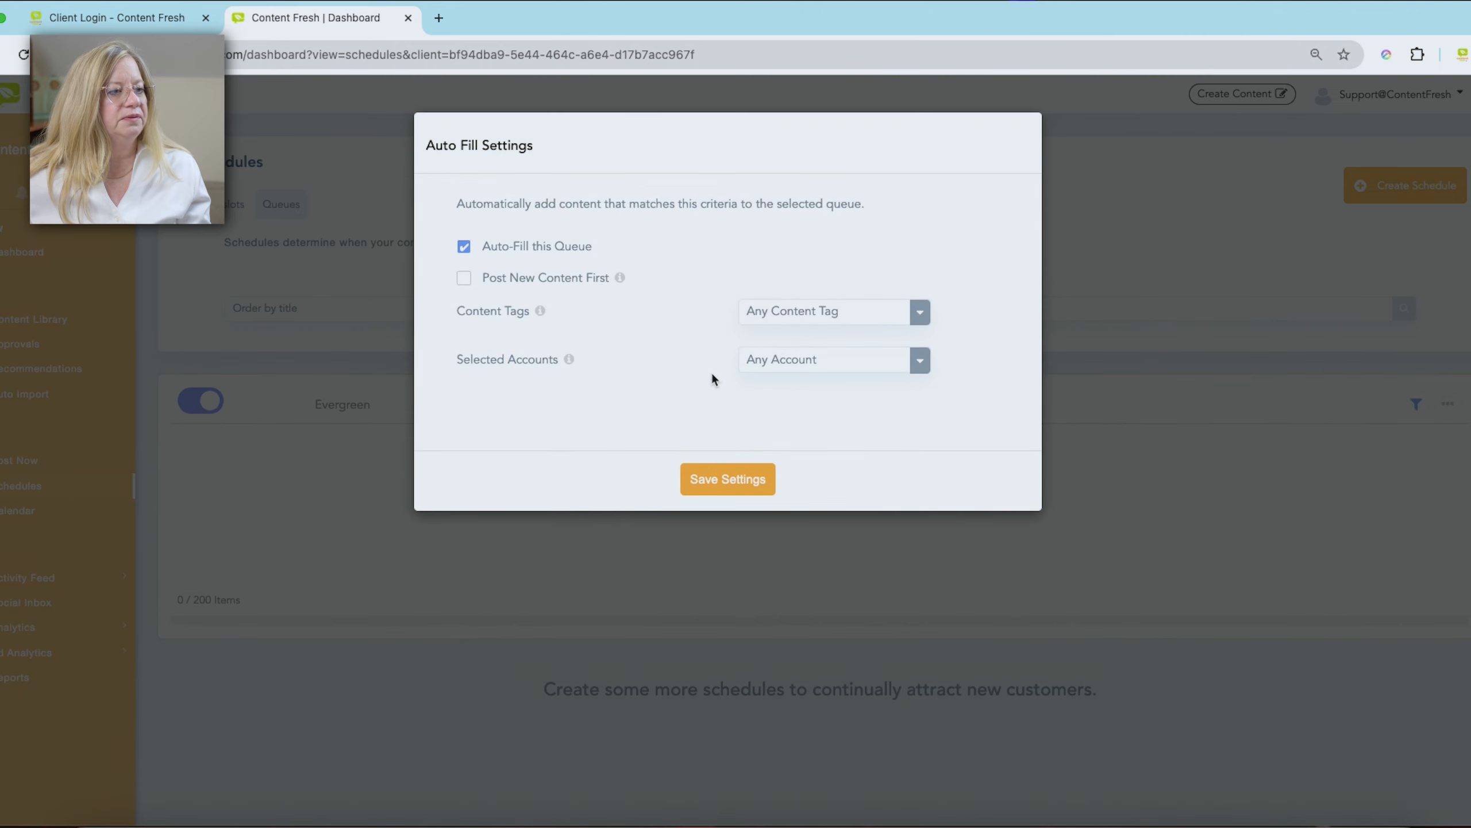
click(831, 312)
click(835, 340)
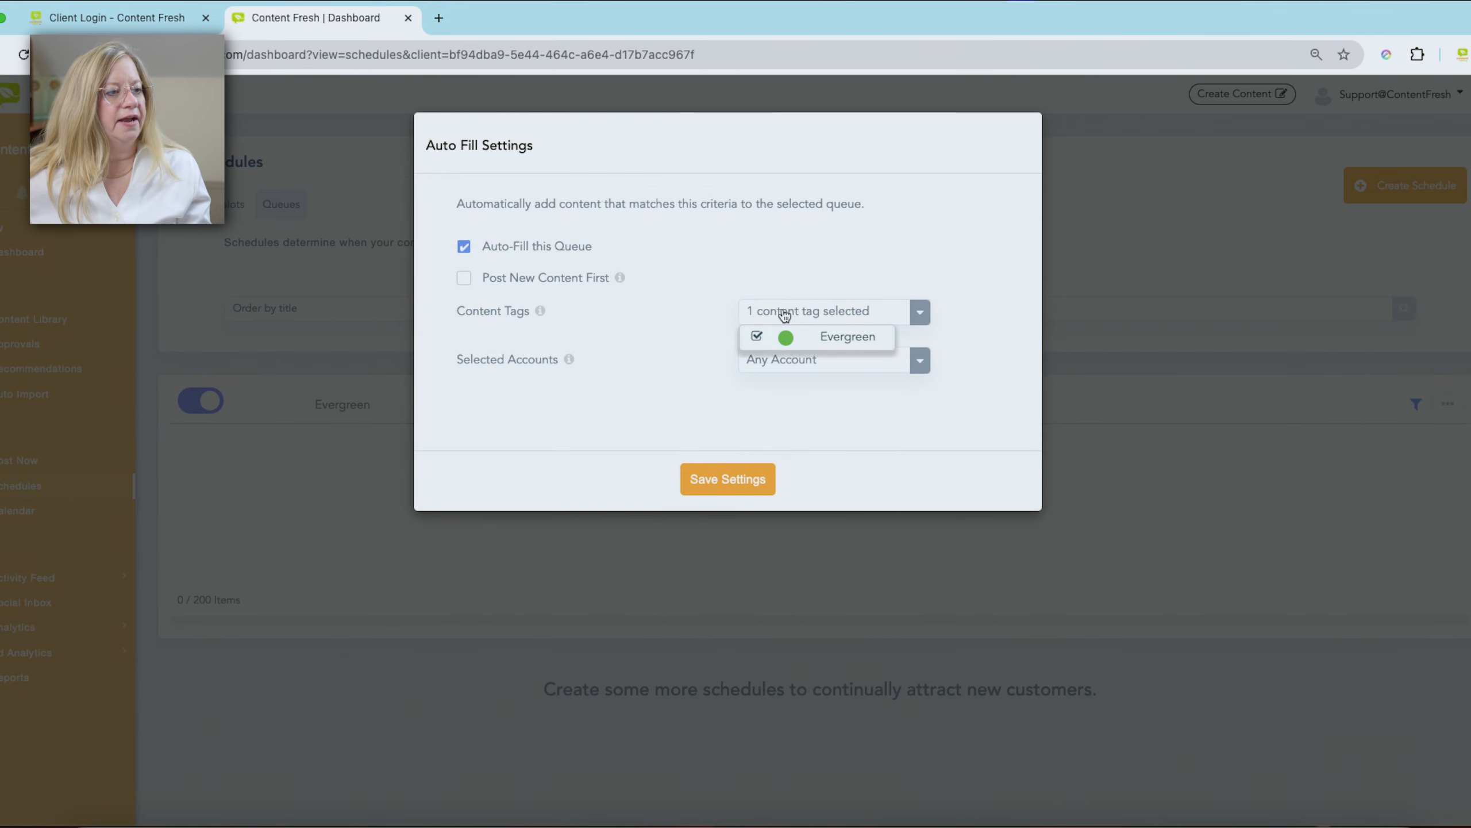
click(734, 476)
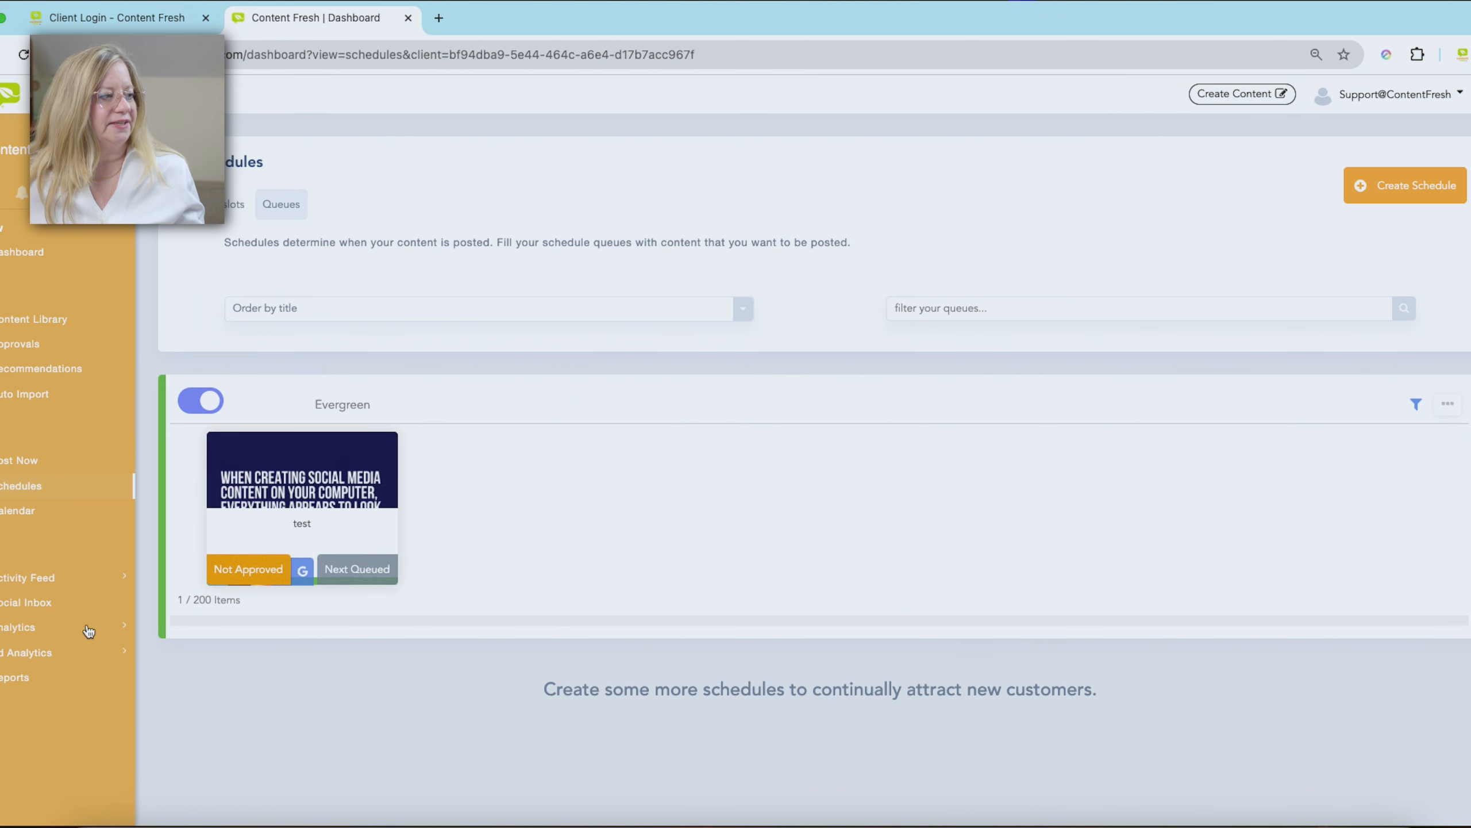
- View the test post scheduled for January 28 in the calendar, then close its preview
click(25, 511)
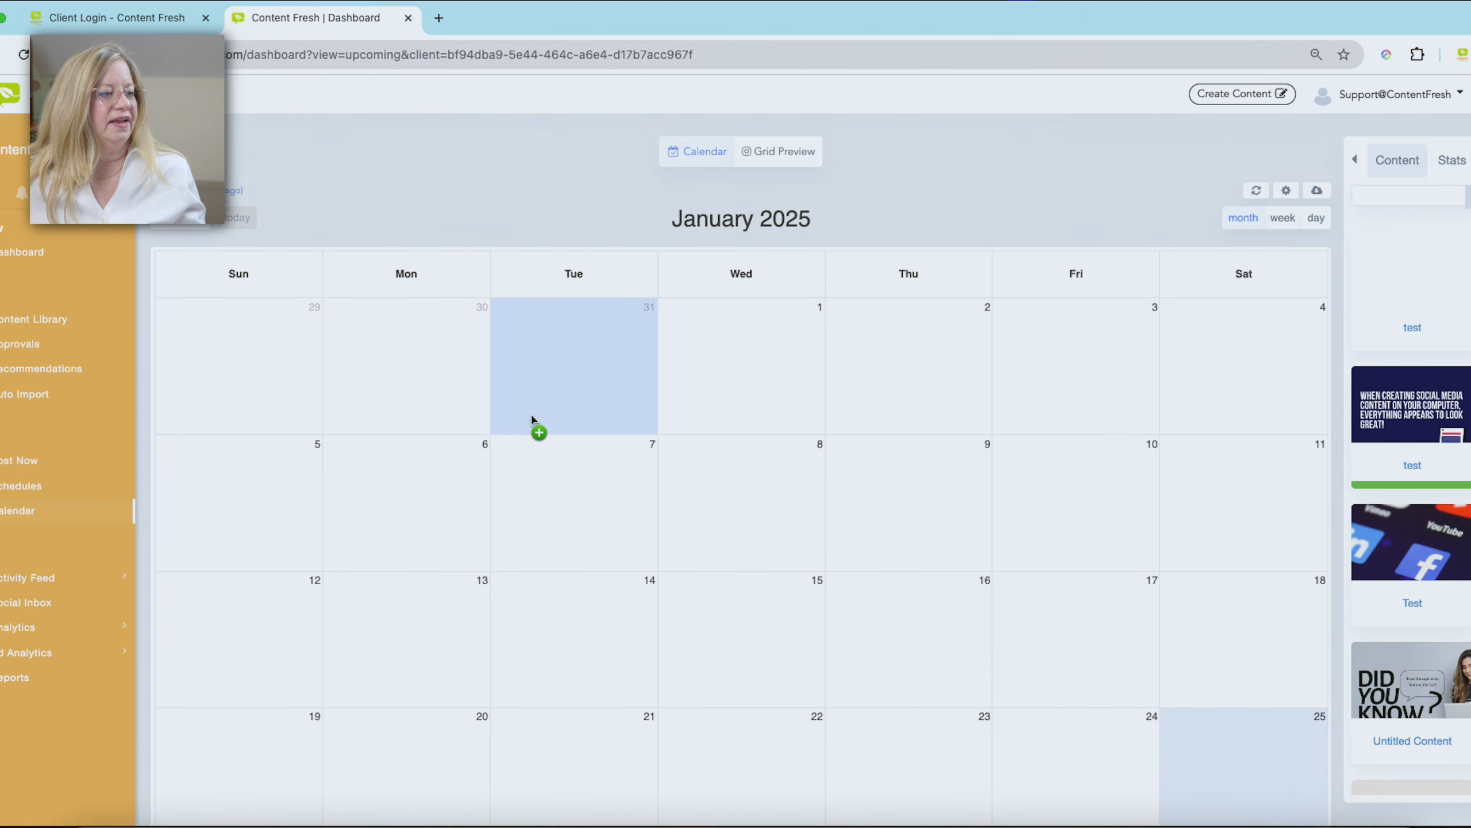
scroll(580, 418, down, 5)
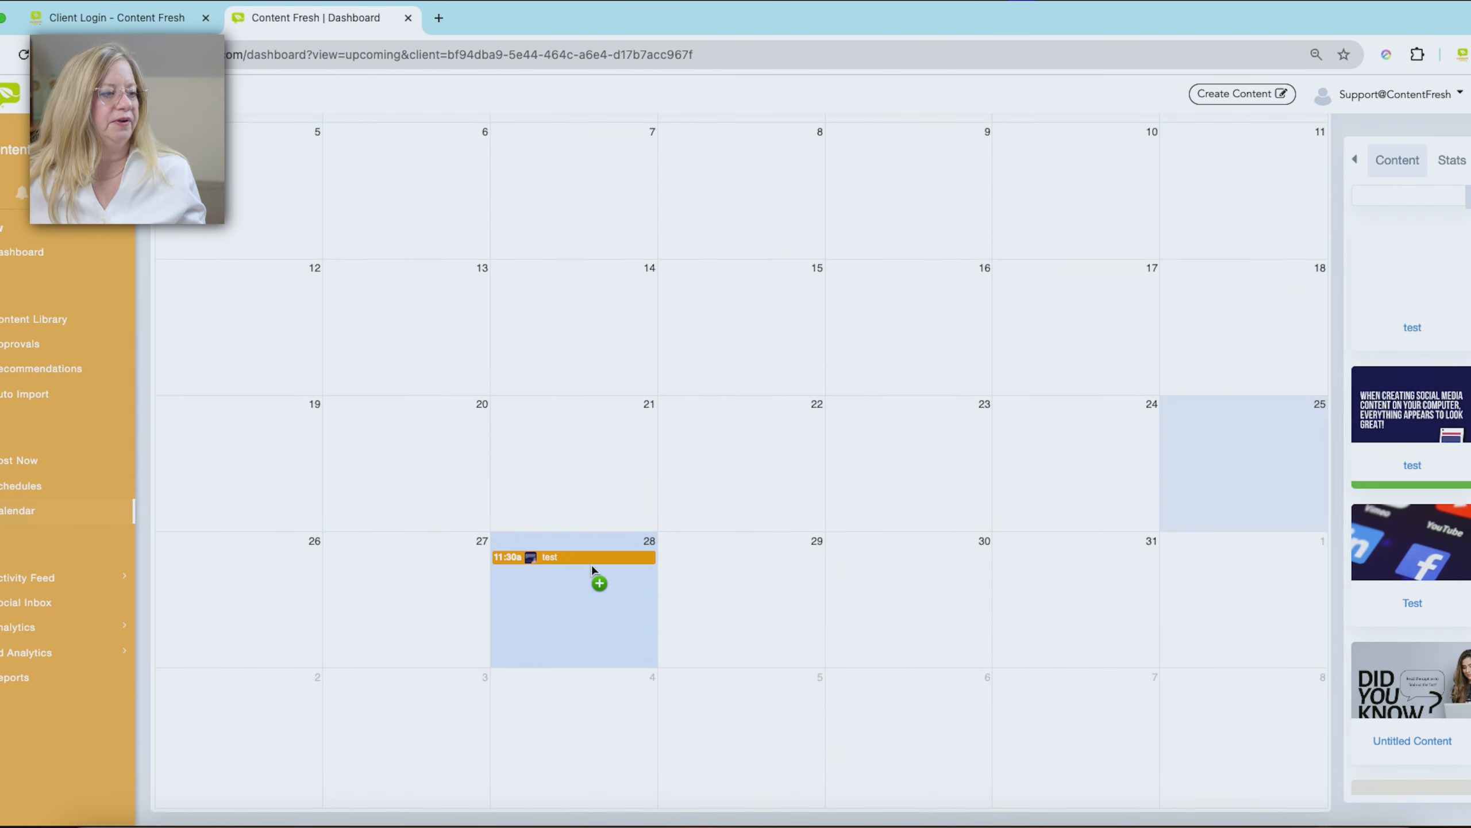
click(592, 560)
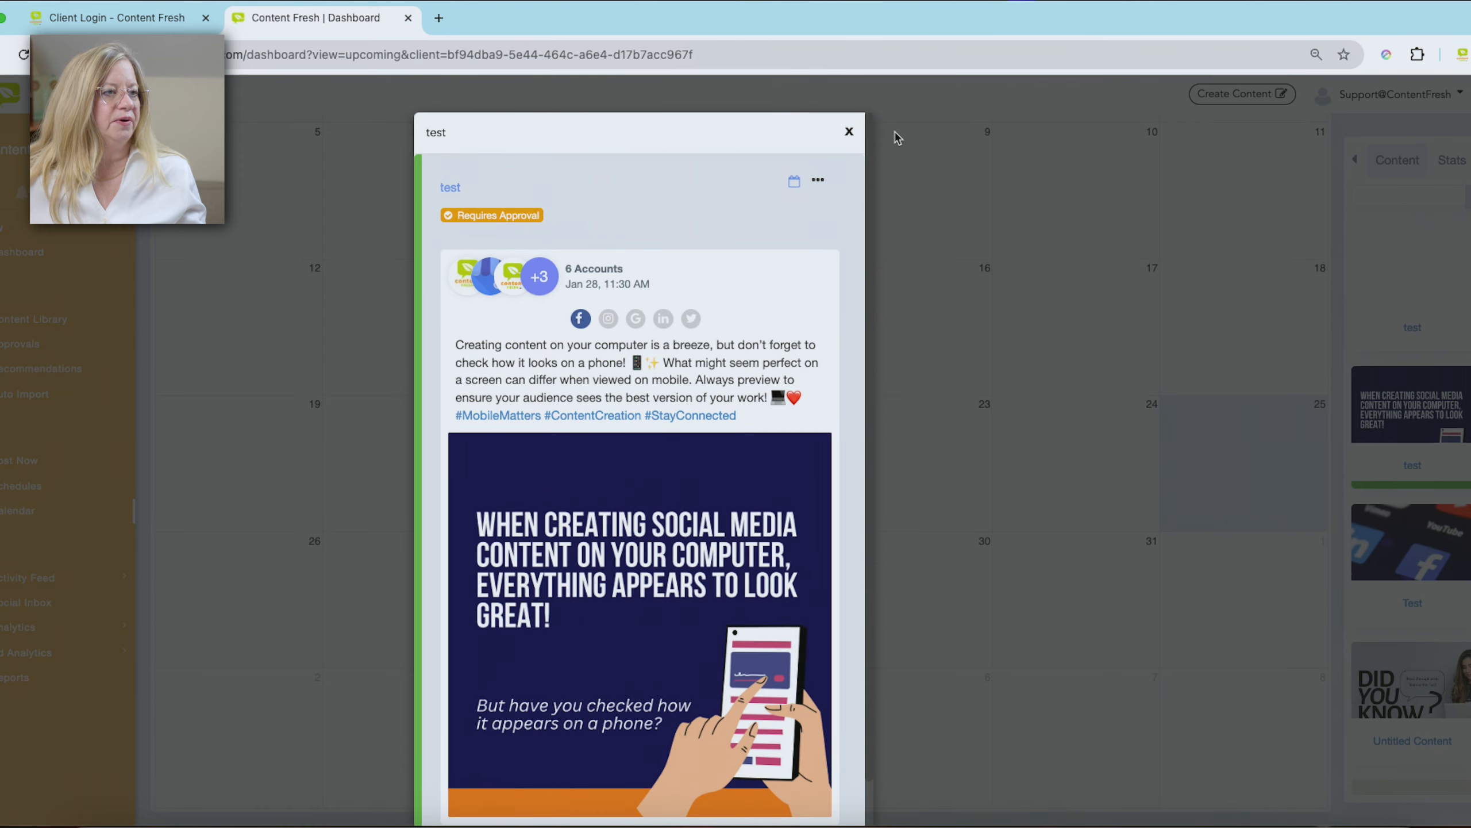
click(849, 132)
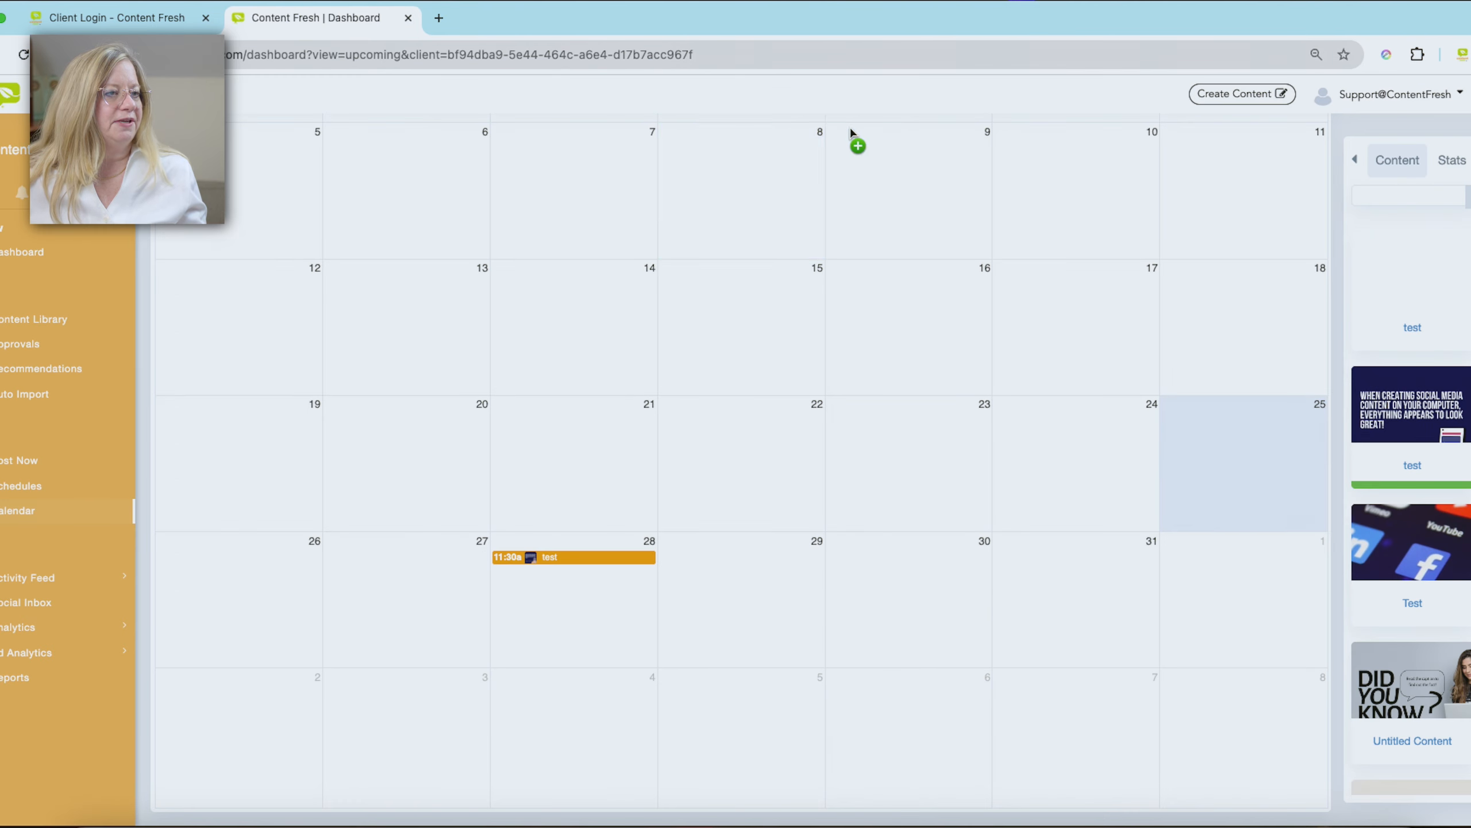
- Open the Evergreen-tagged test post from the content library and enable content recycling for it
click(45, 319)
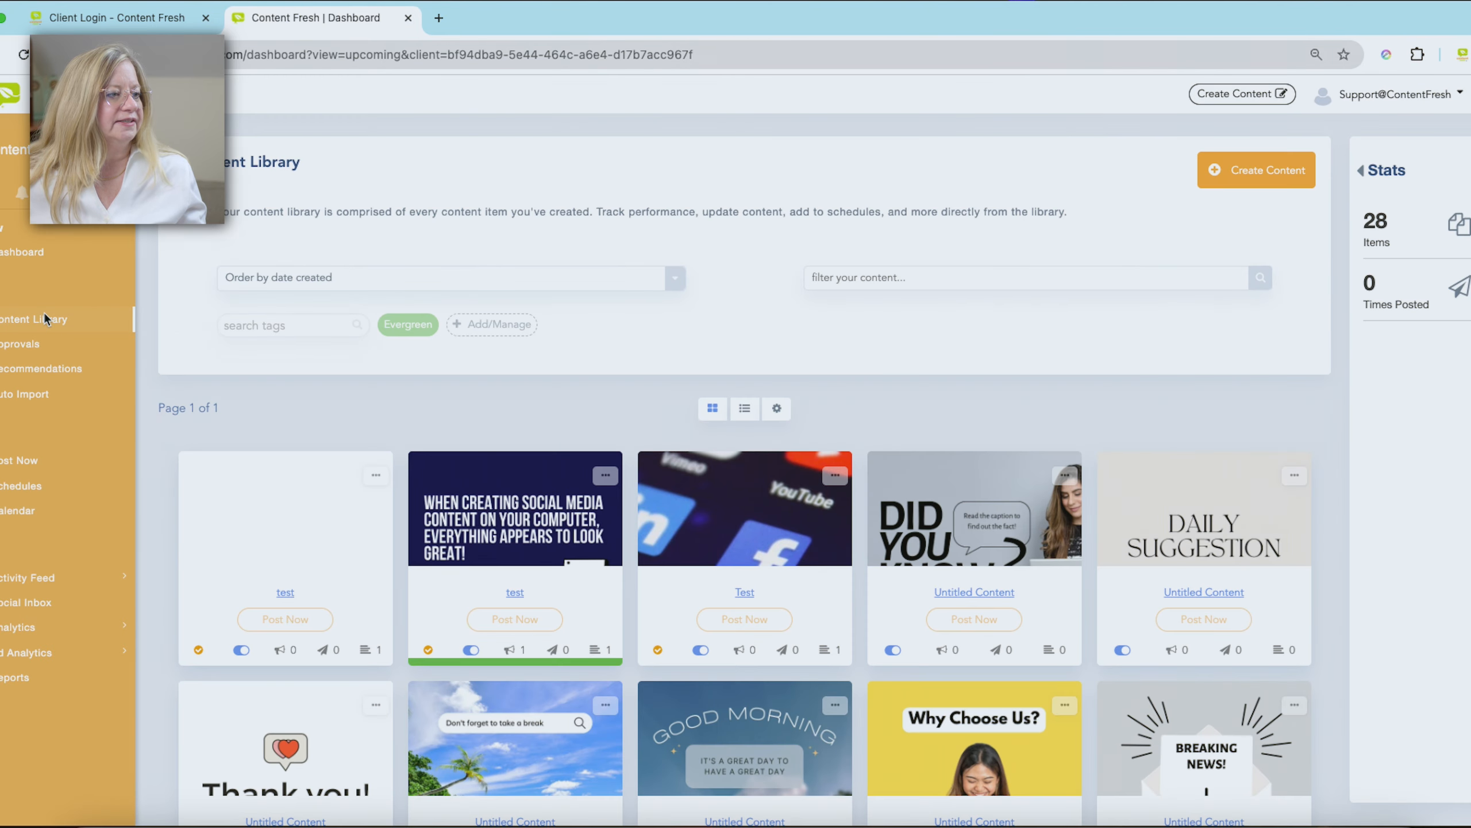
click(513, 482)
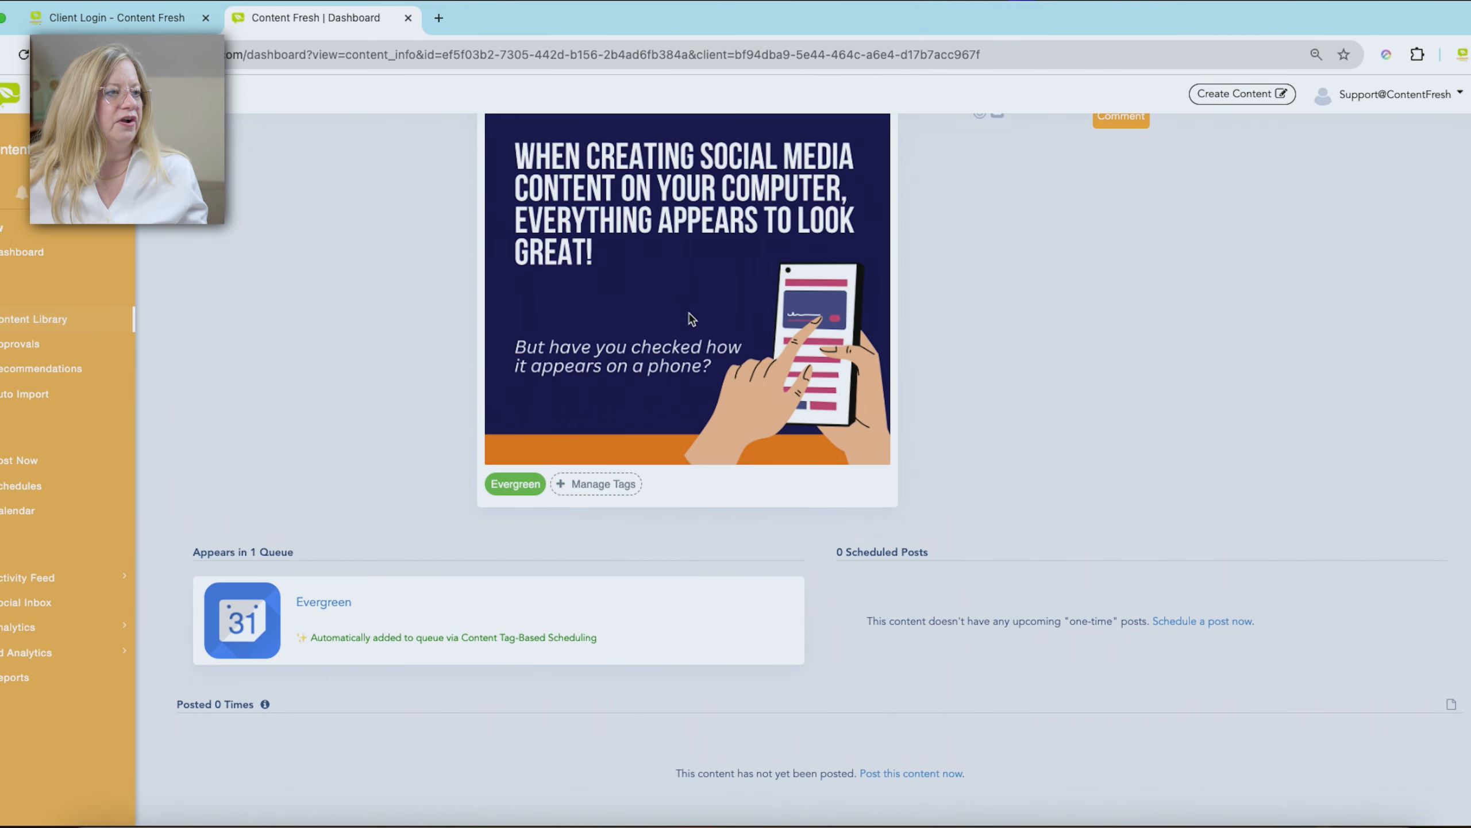
scroll(704, 313, up, 6)
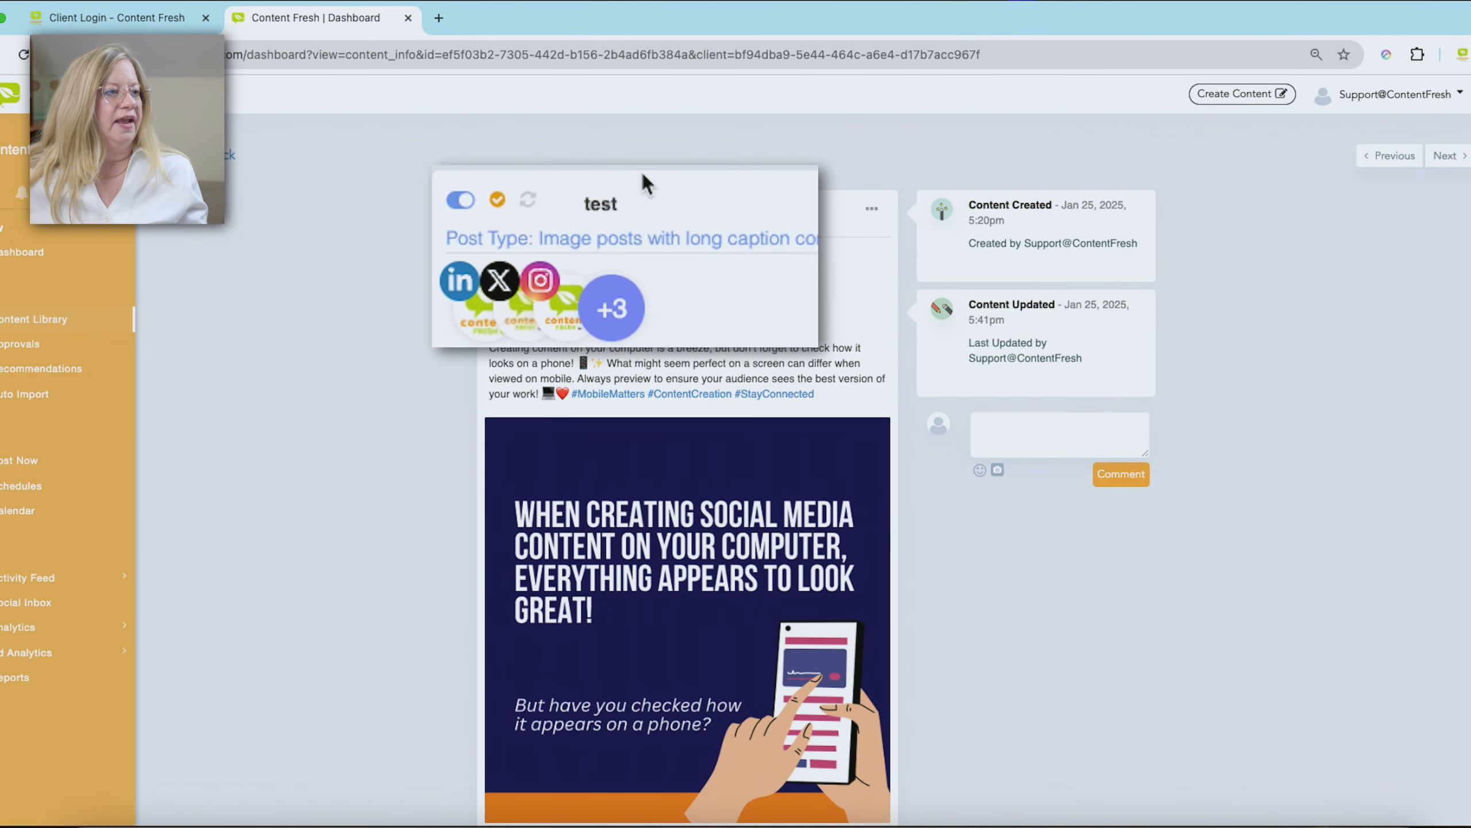
click(531, 206)
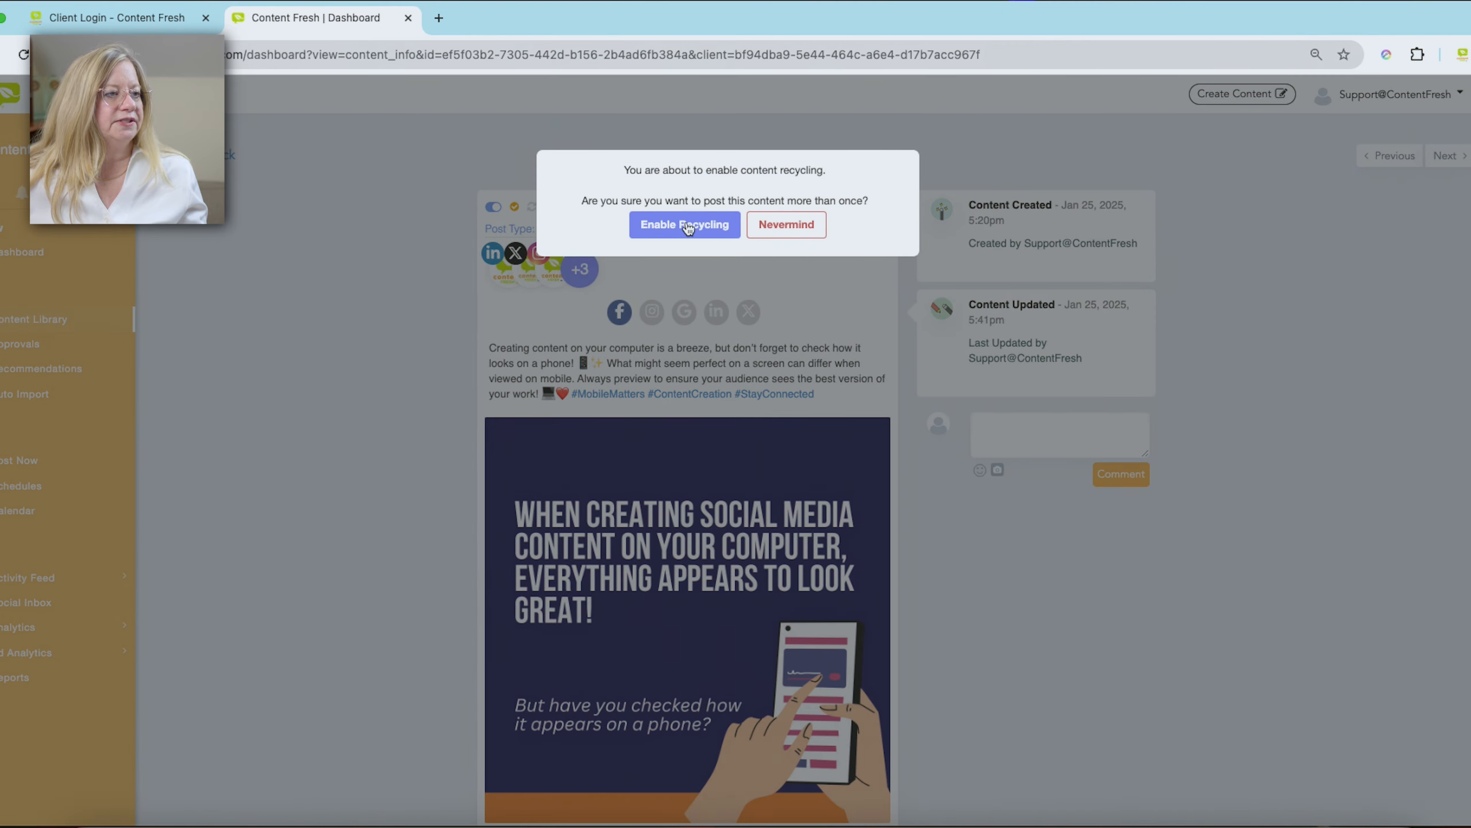
click(685, 230)
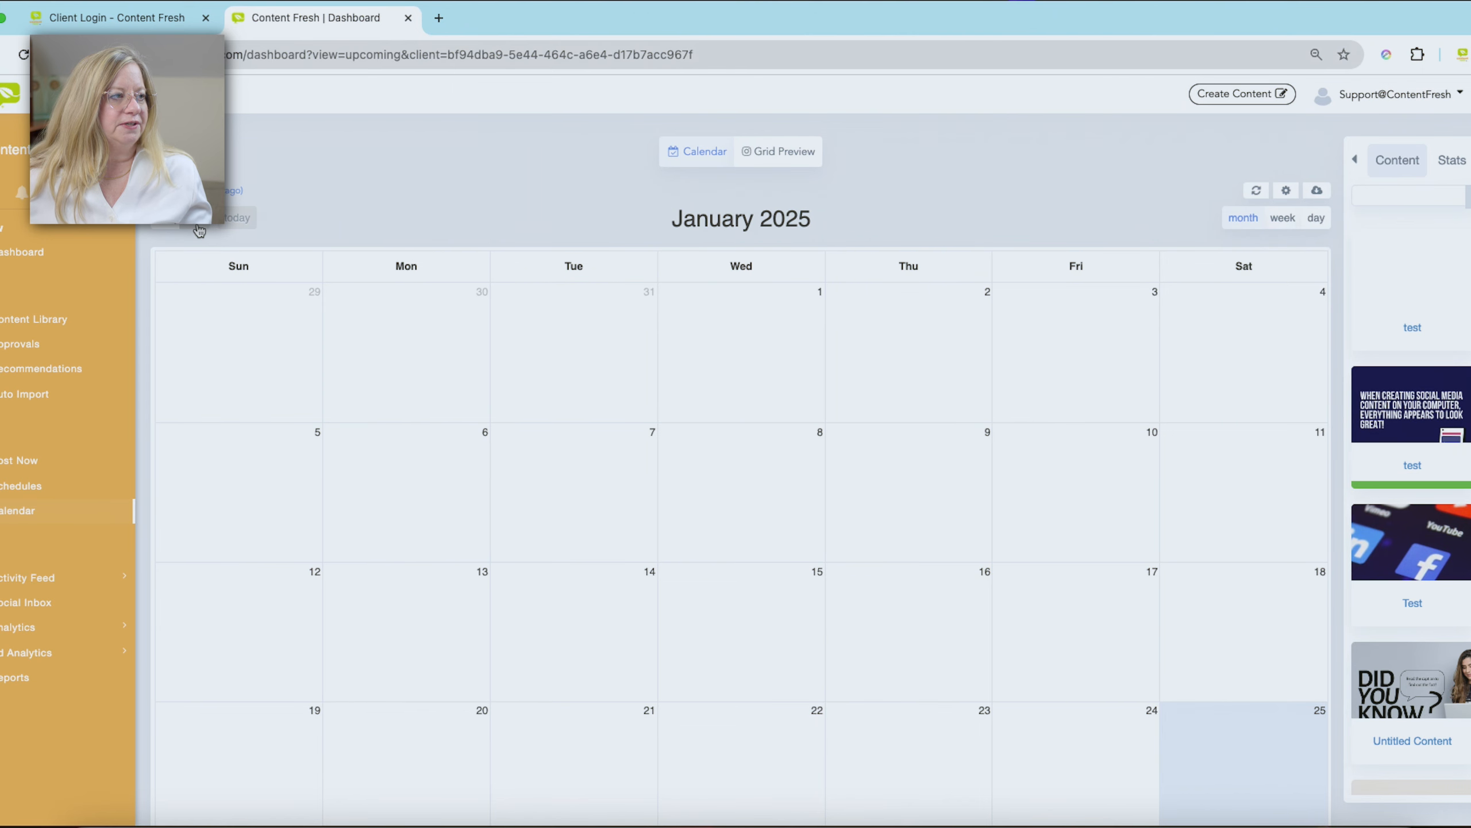
- Examine the calendar from February through May 2025 for the recycled post's weekly occurrences
click(200, 227)
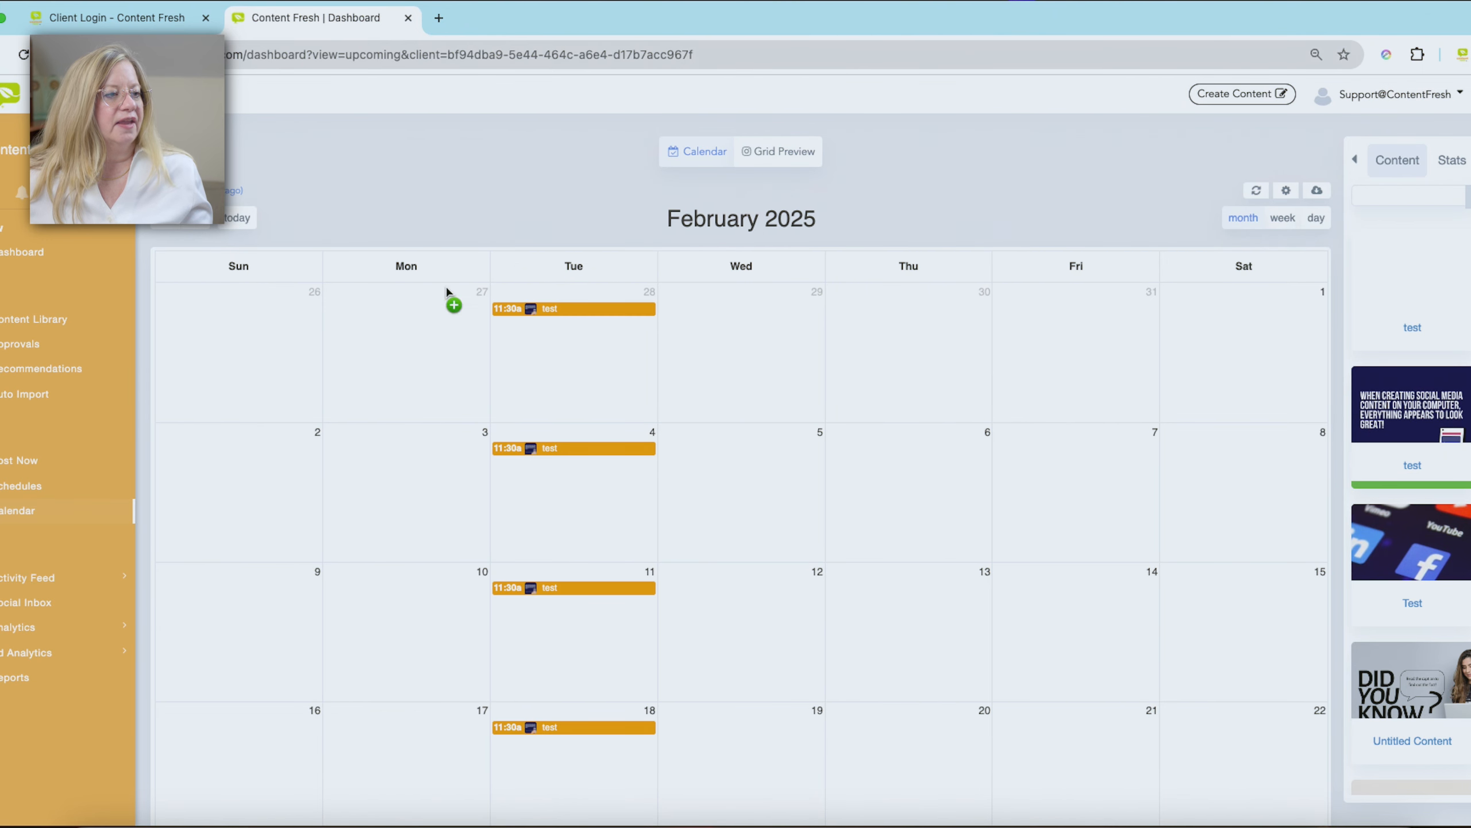
scroll(752, 383, down, 5)
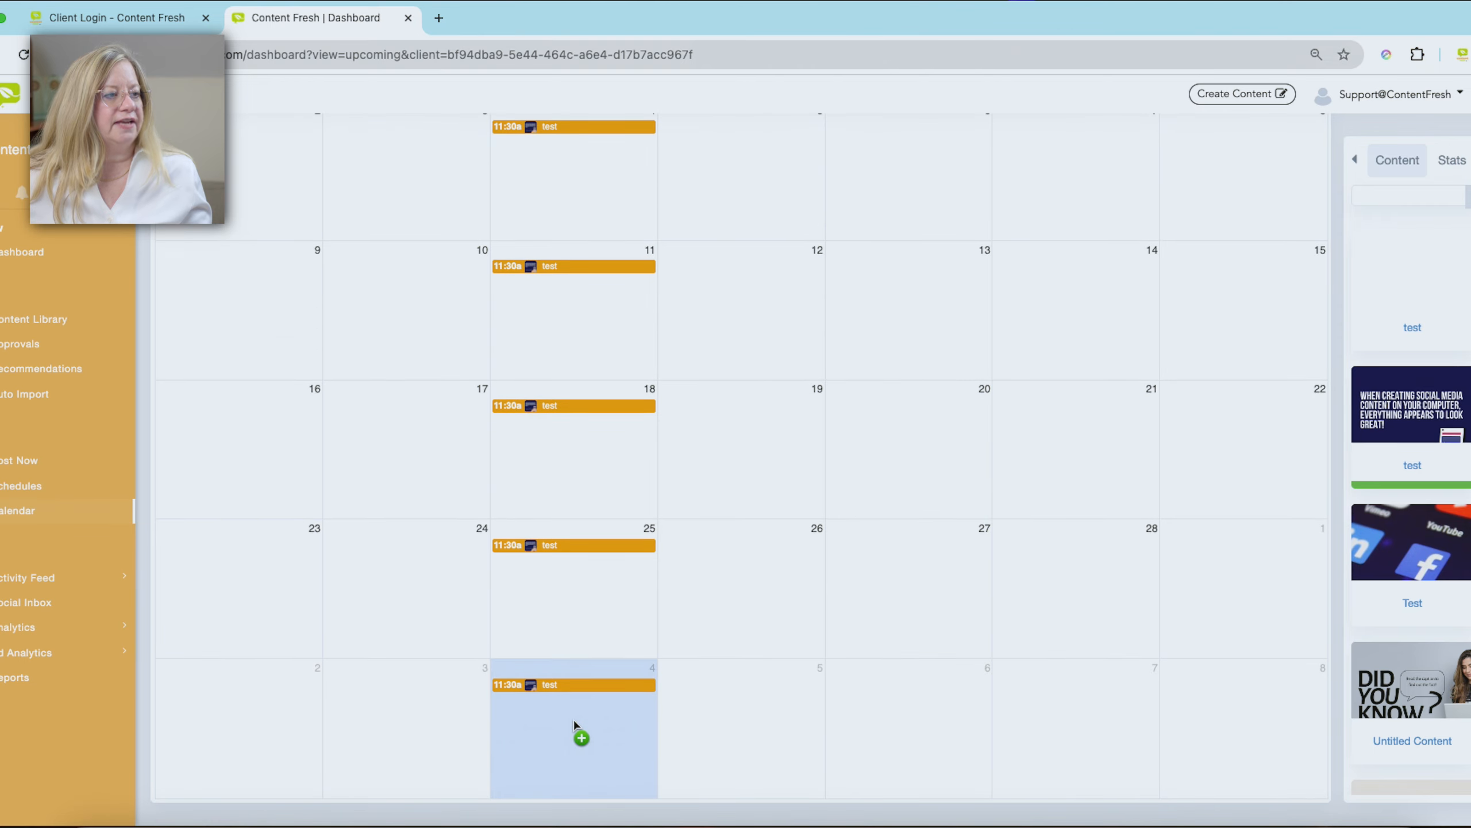
scroll(539, 655, up, 4)
scroll(544, 651, down, 3)
scroll(548, 654, up, 5)
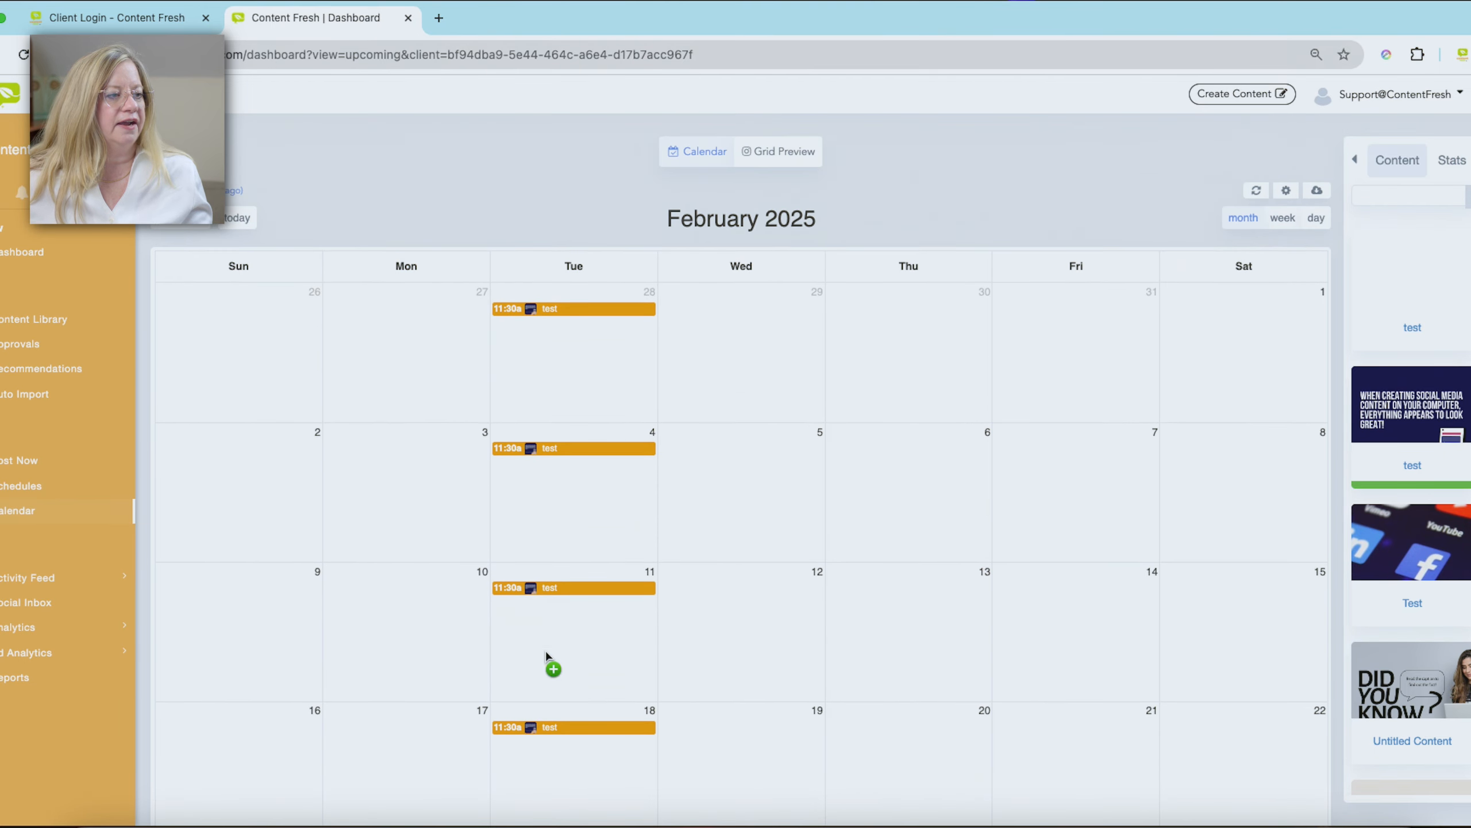
click(200, 227)
click(200, 228)
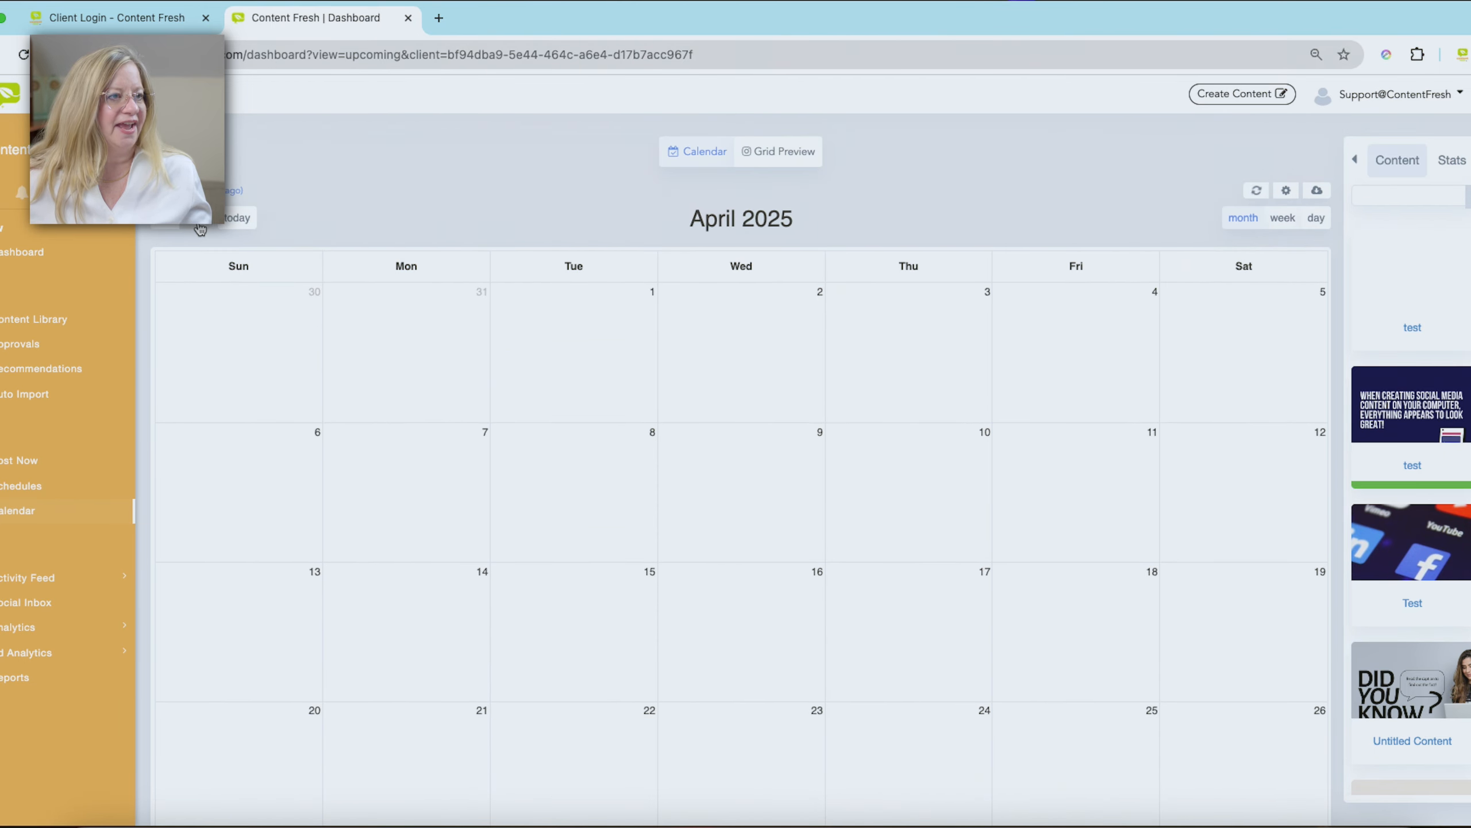
click(200, 227)
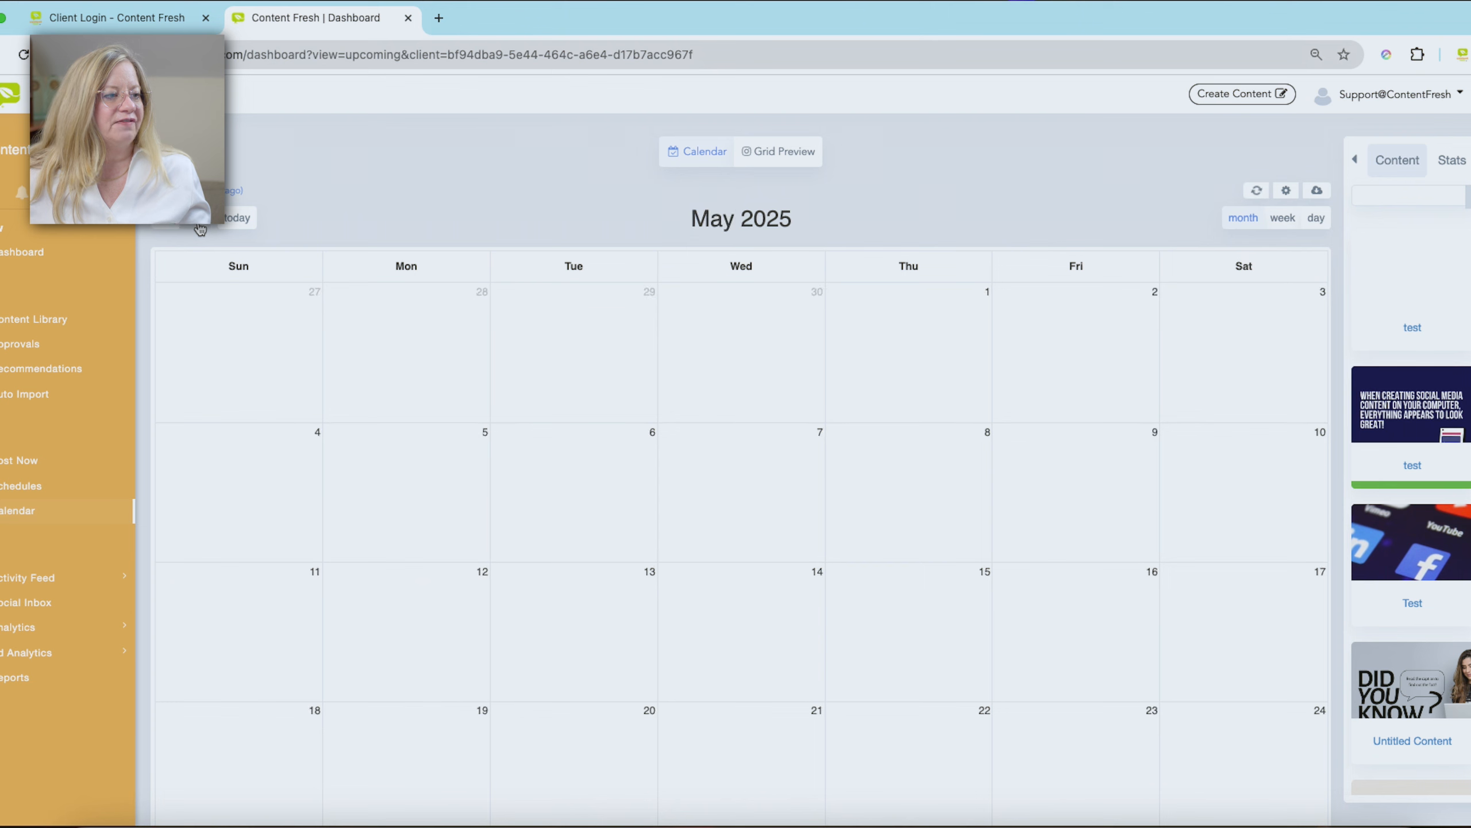
- Move the calendar back from May 2025 to January 2025, reviewing the recycled post's weekly occurrences
click(167, 227)
click(168, 227)
click(168, 228)
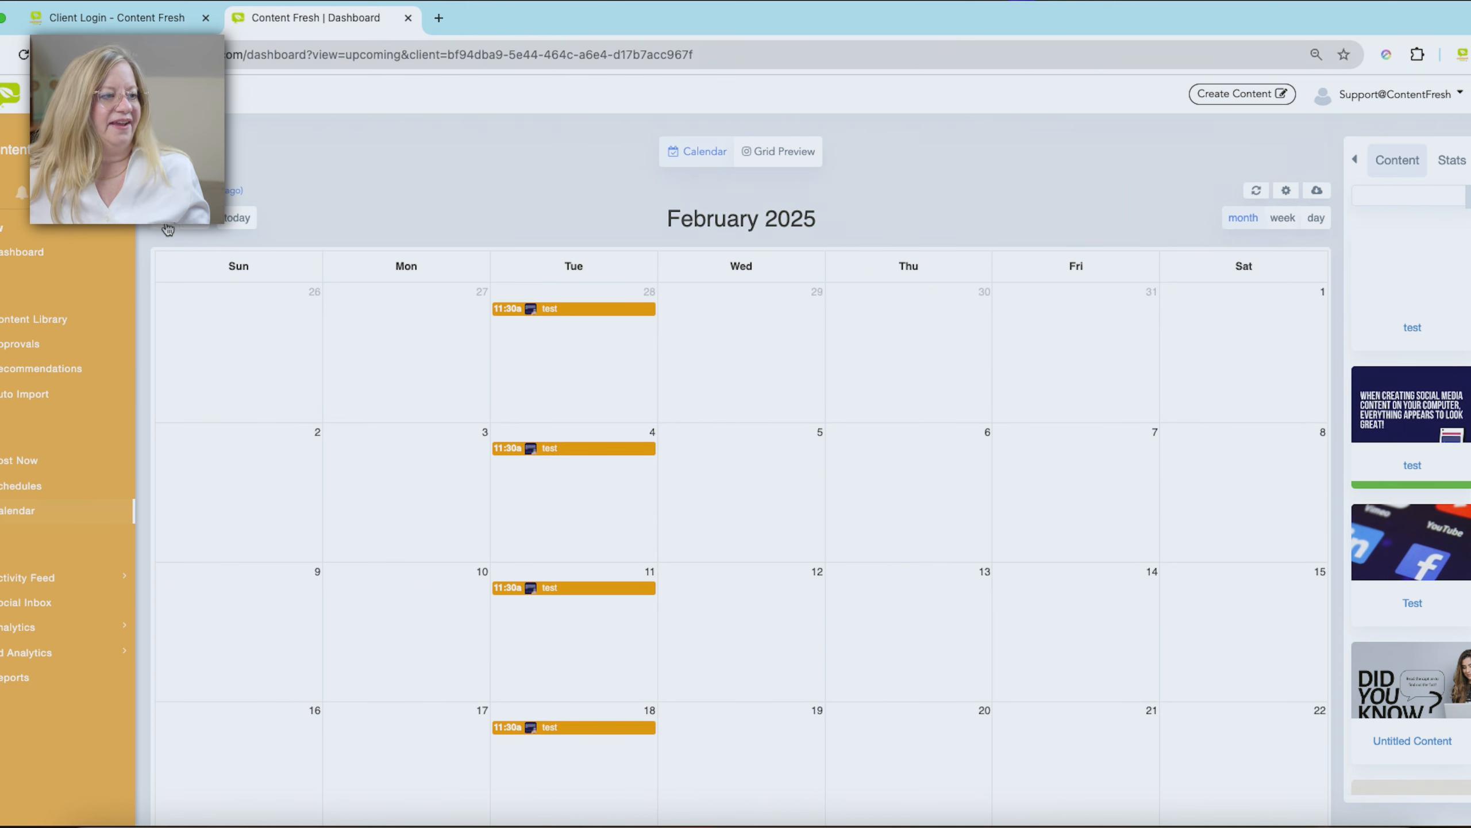
click(168, 228)
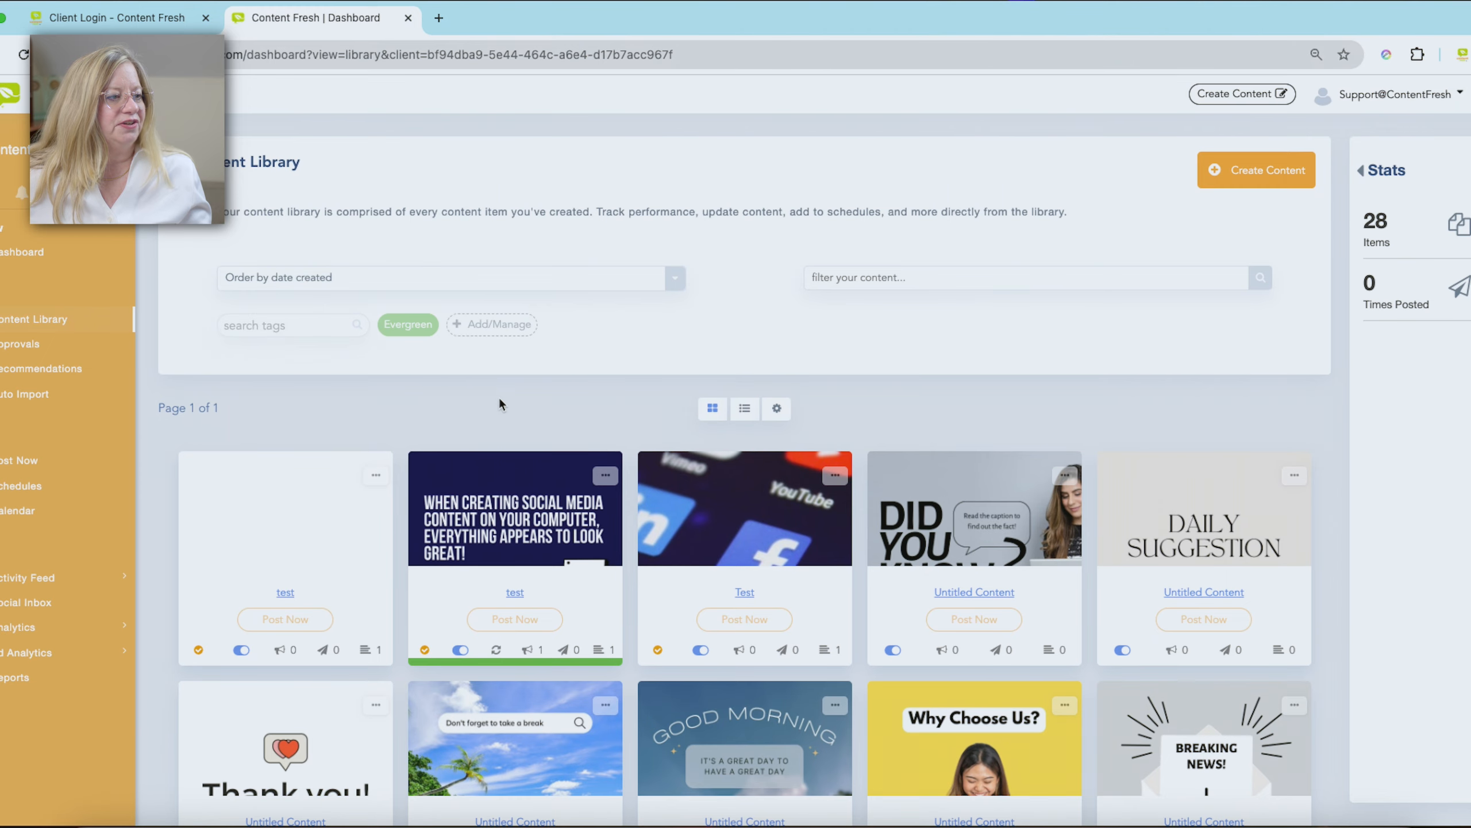
- Open the Evergreen-tagged test post from the content library for editing and go to its content settings
scroll(503, 402, down, 1)
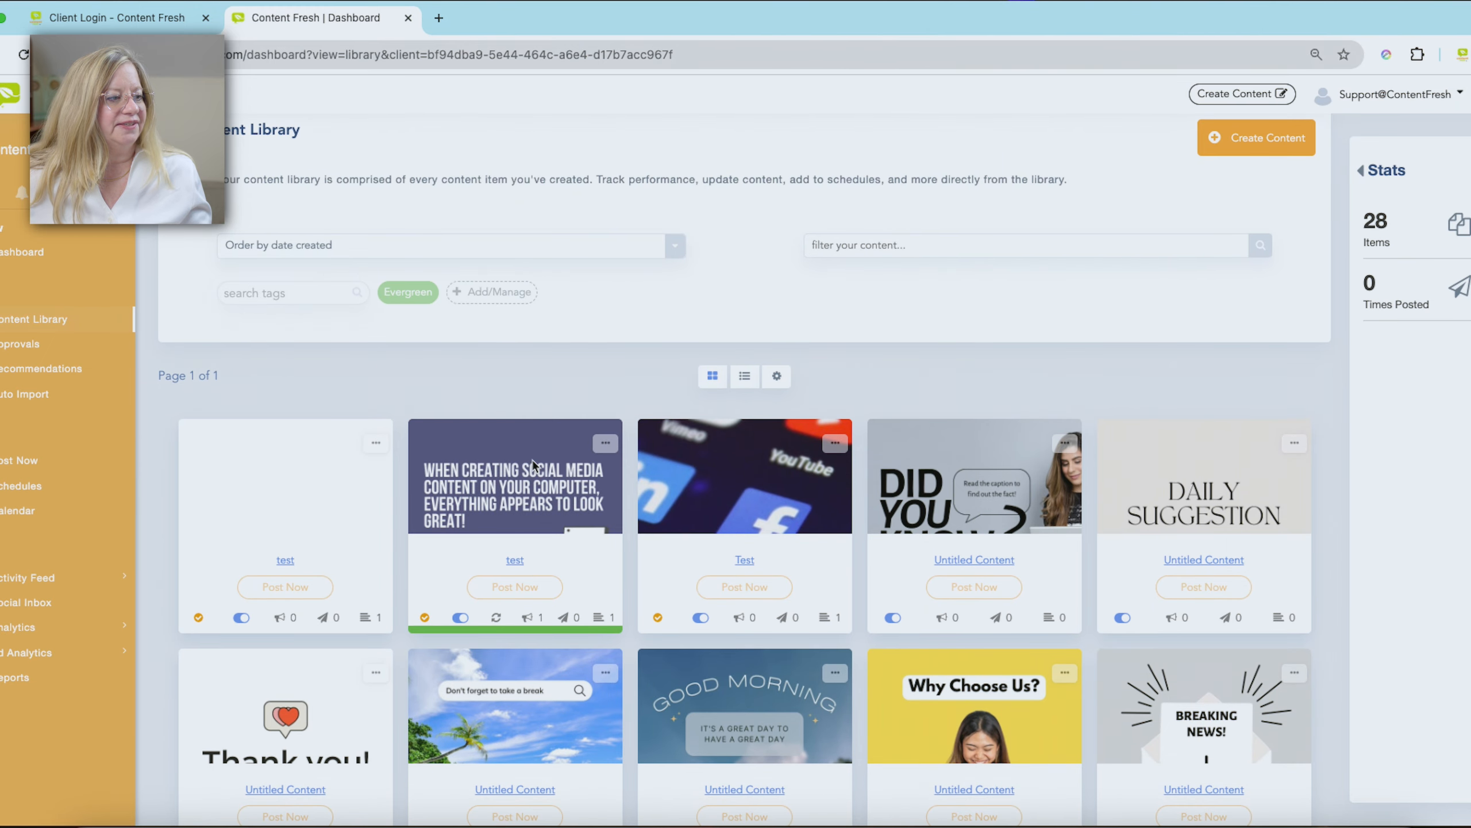
click(533, 464)
click(870, 210)
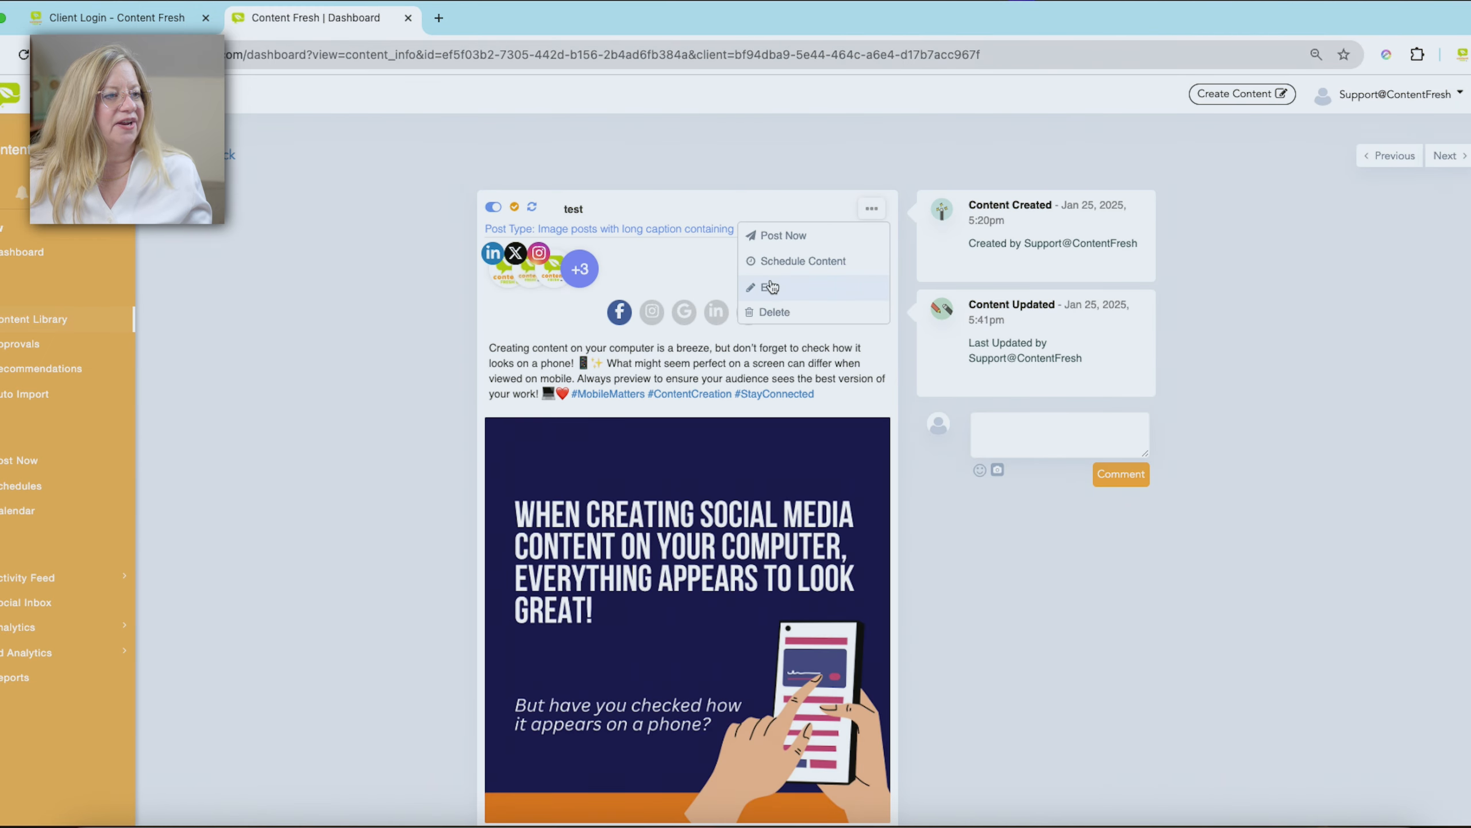
click(771, 286)
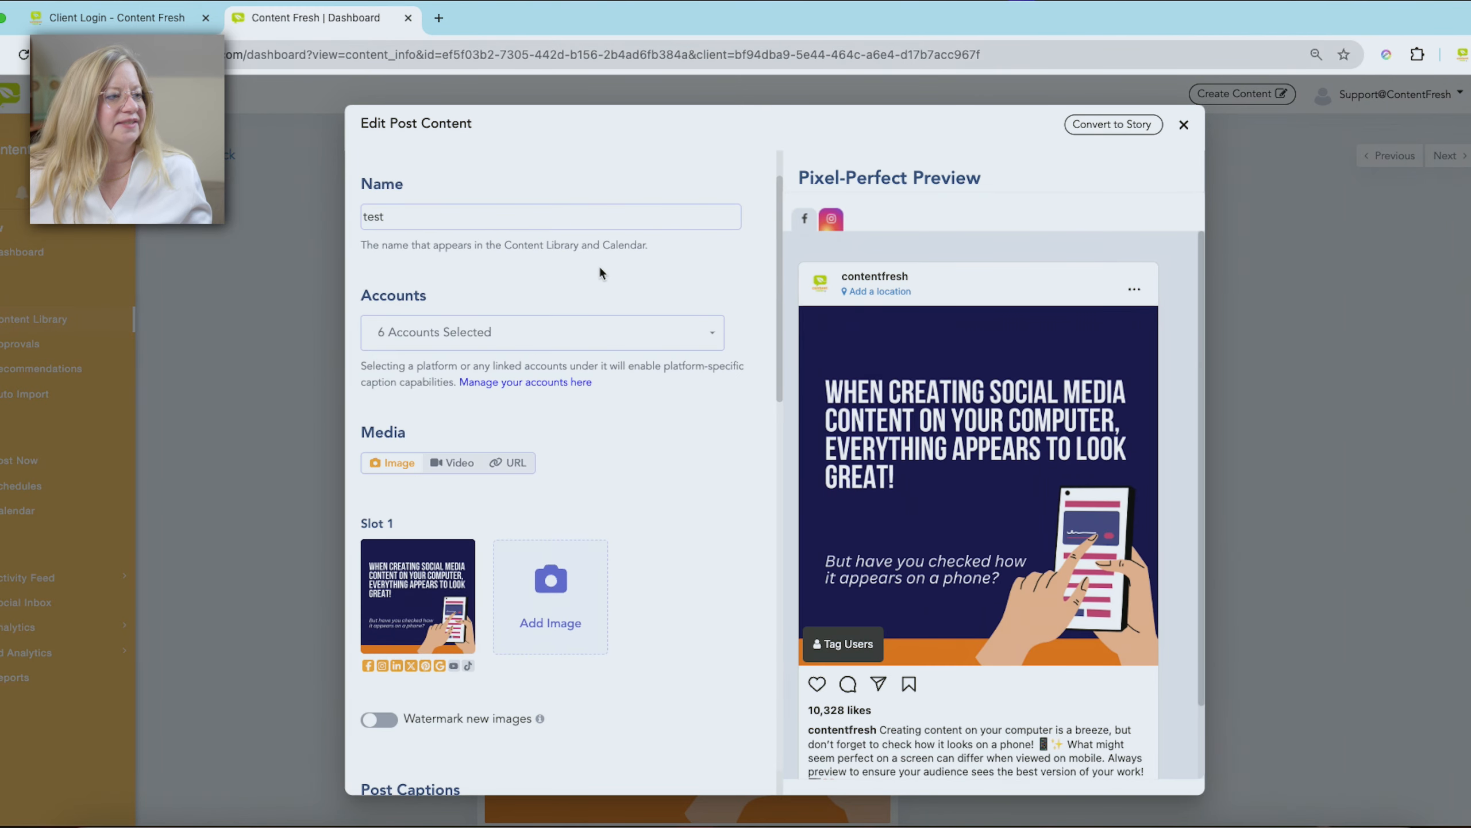
scroll(550, 360, down, 10)
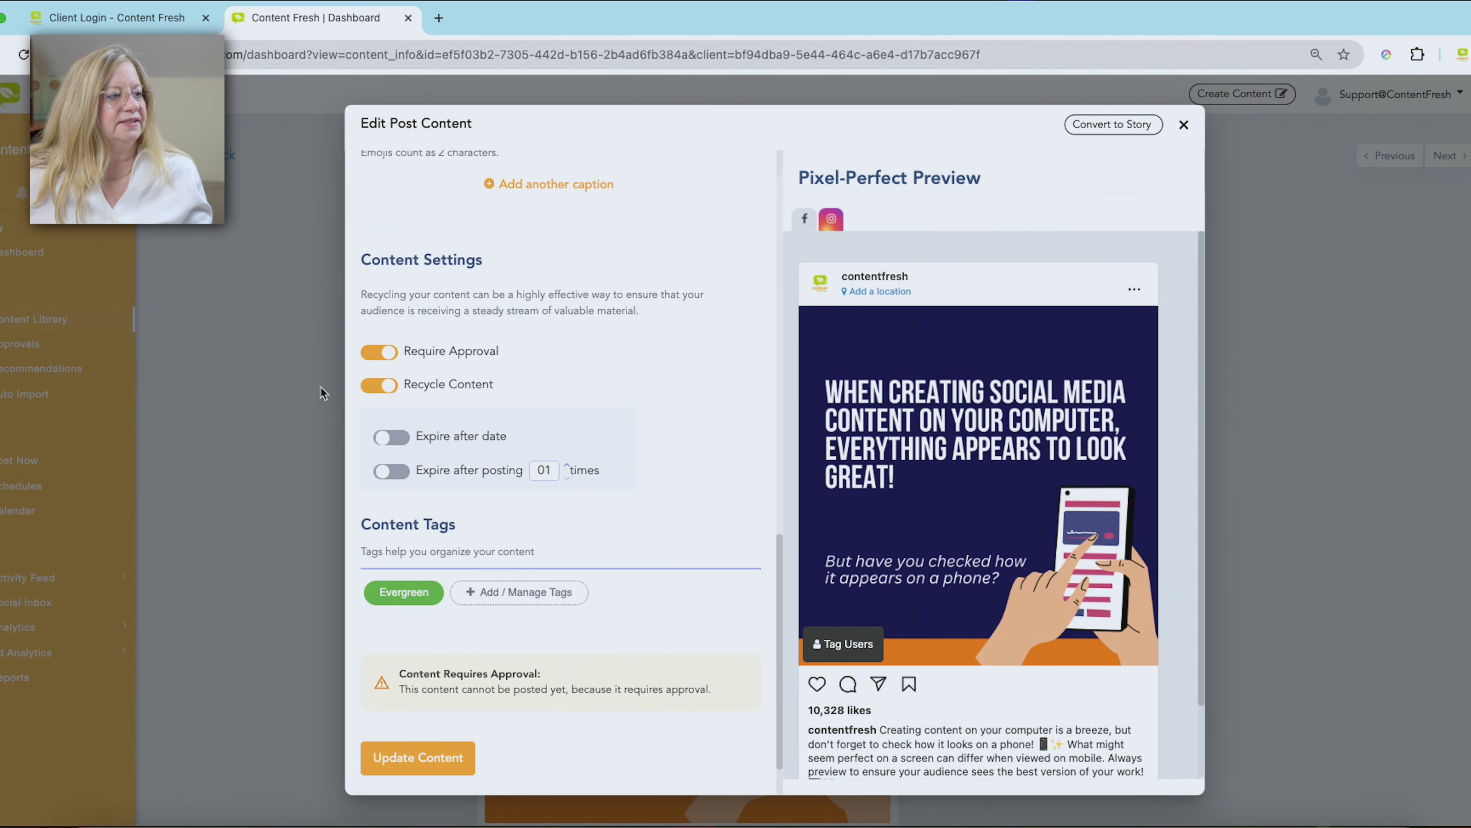
- Enable date-based expiry for the recycled test post and set the expiry date to March 4, 2025
click(391, 438)
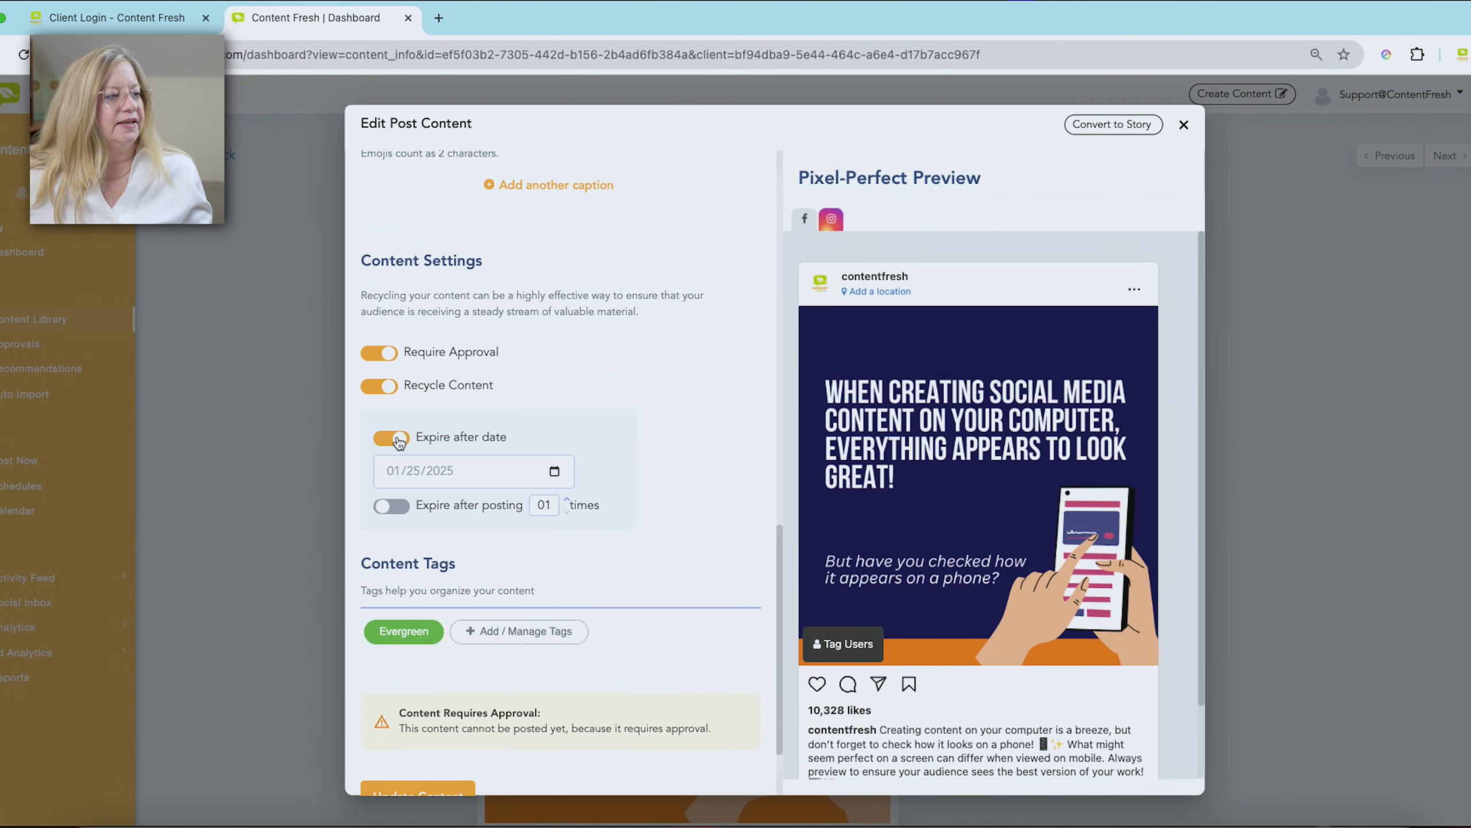
click(554, 472)
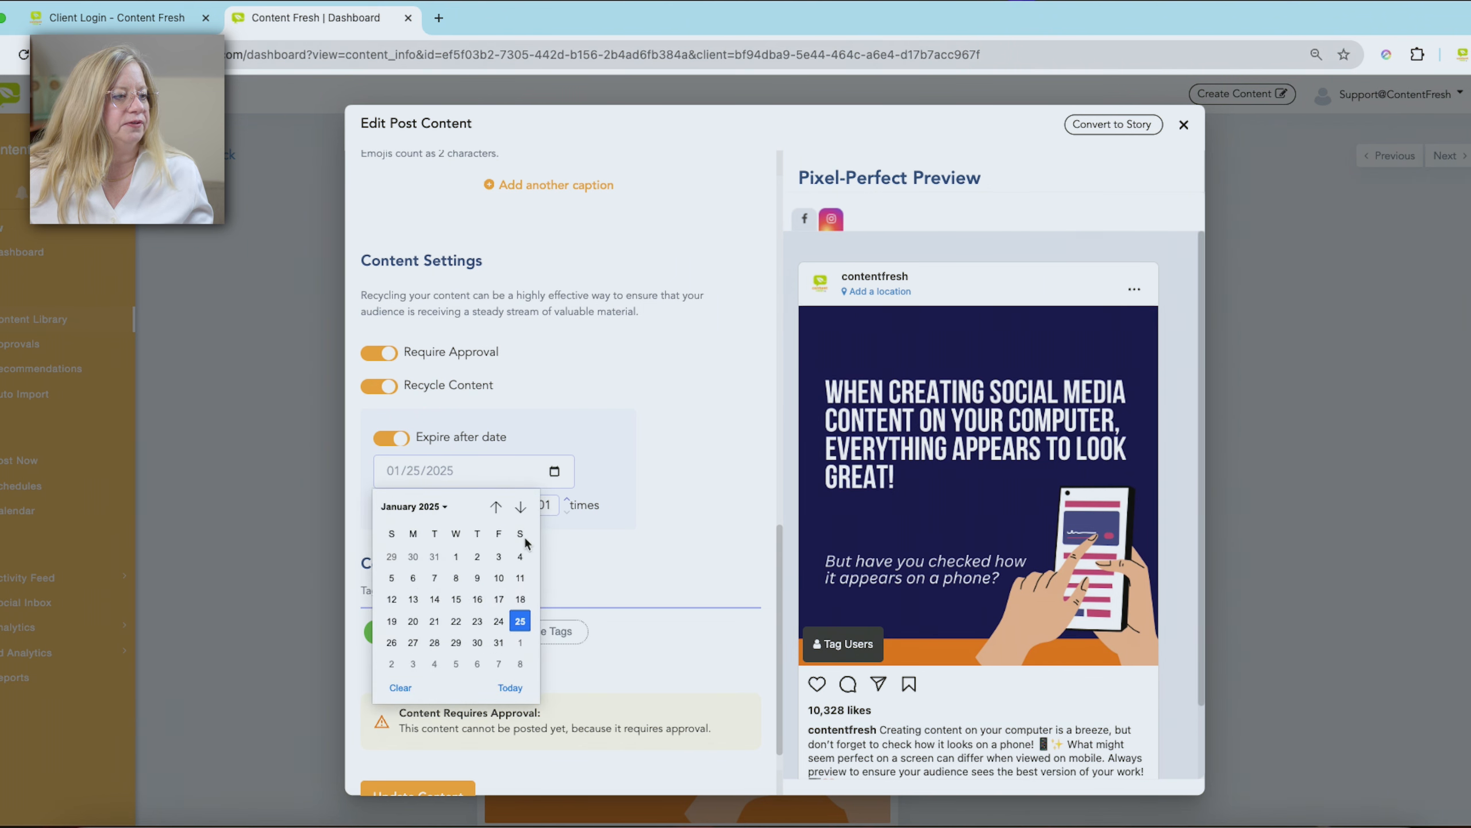
click(519, 509)
click(519, 508)
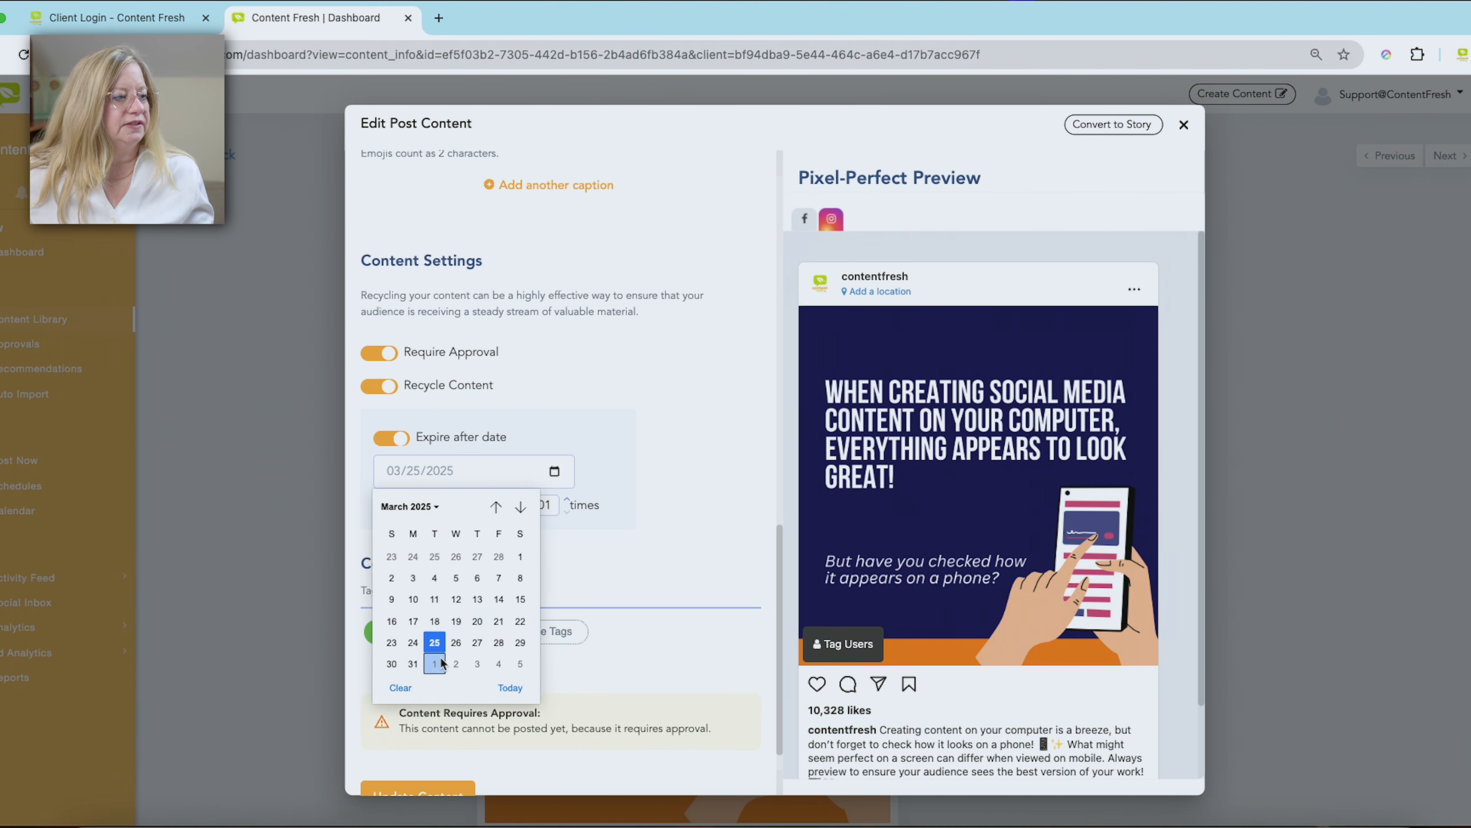
click(434, 577)
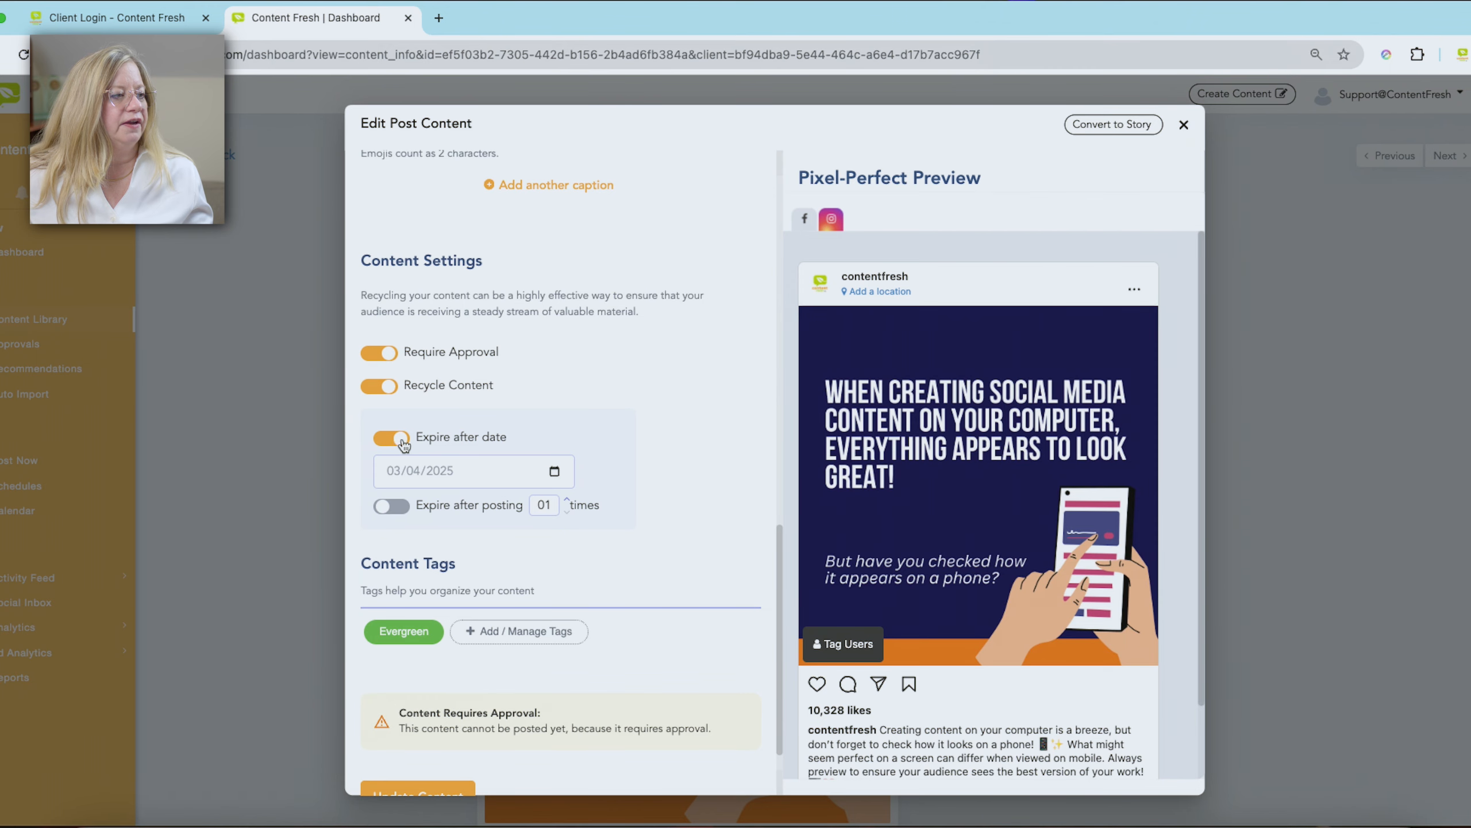
- Turn off the date-based expiry, set the recycled post to expire after posting 3 times, and update the content
click(402, 442)
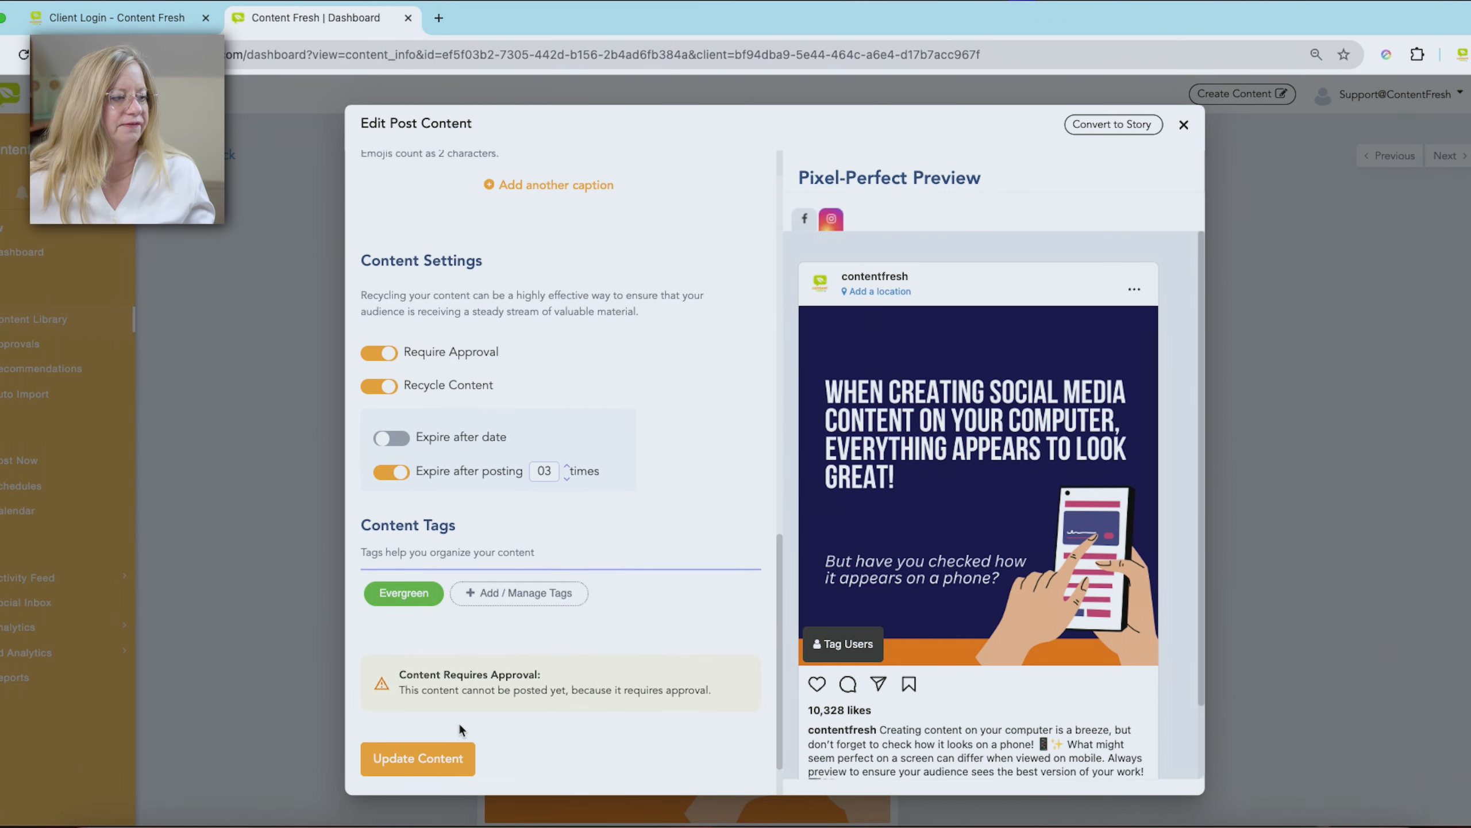
click(433, 749)
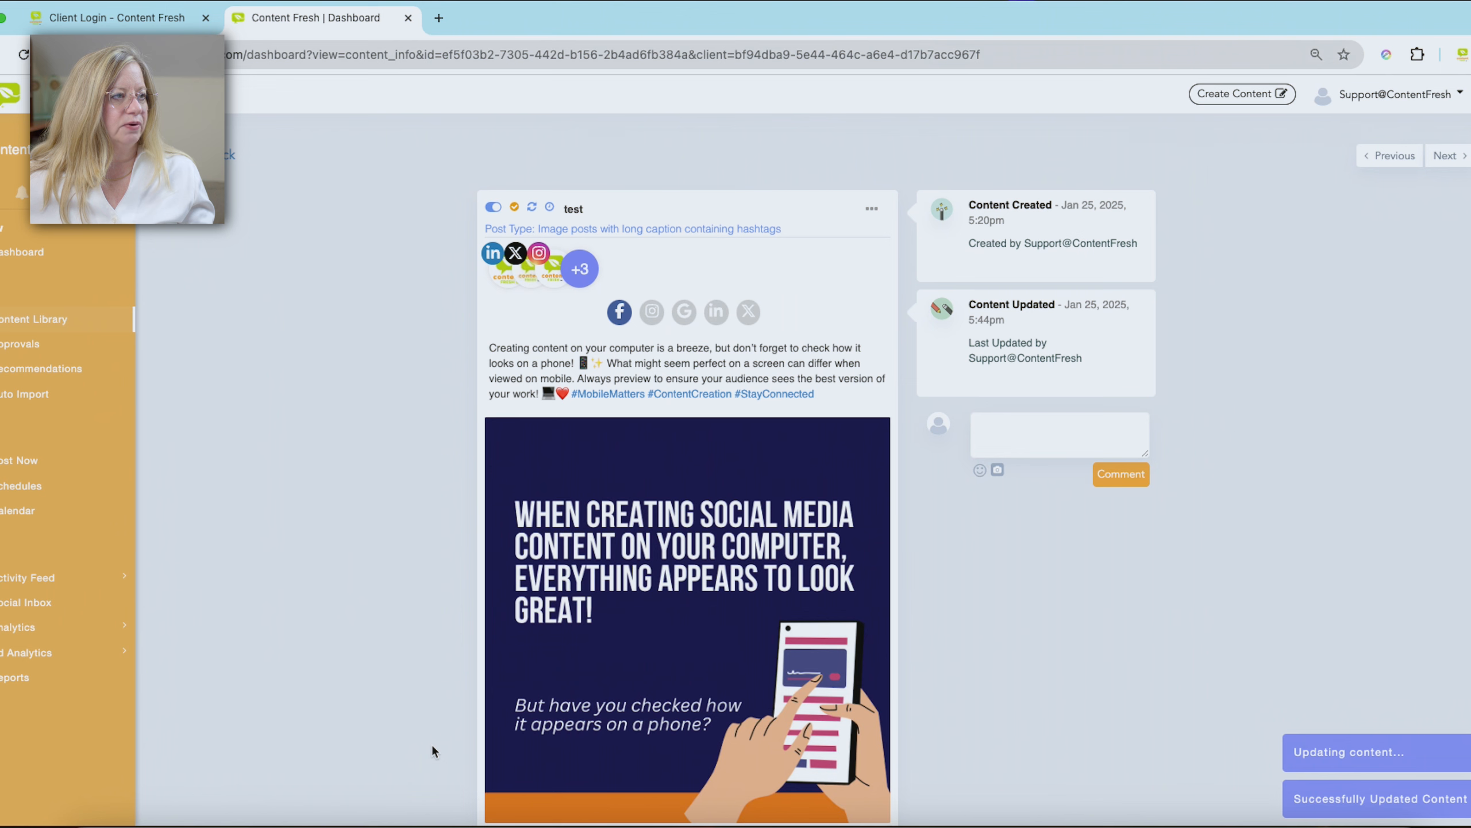
- Open the calendar and examine the months from January 2025 onward for the test post's scheduled occurrences
click(14, 522)
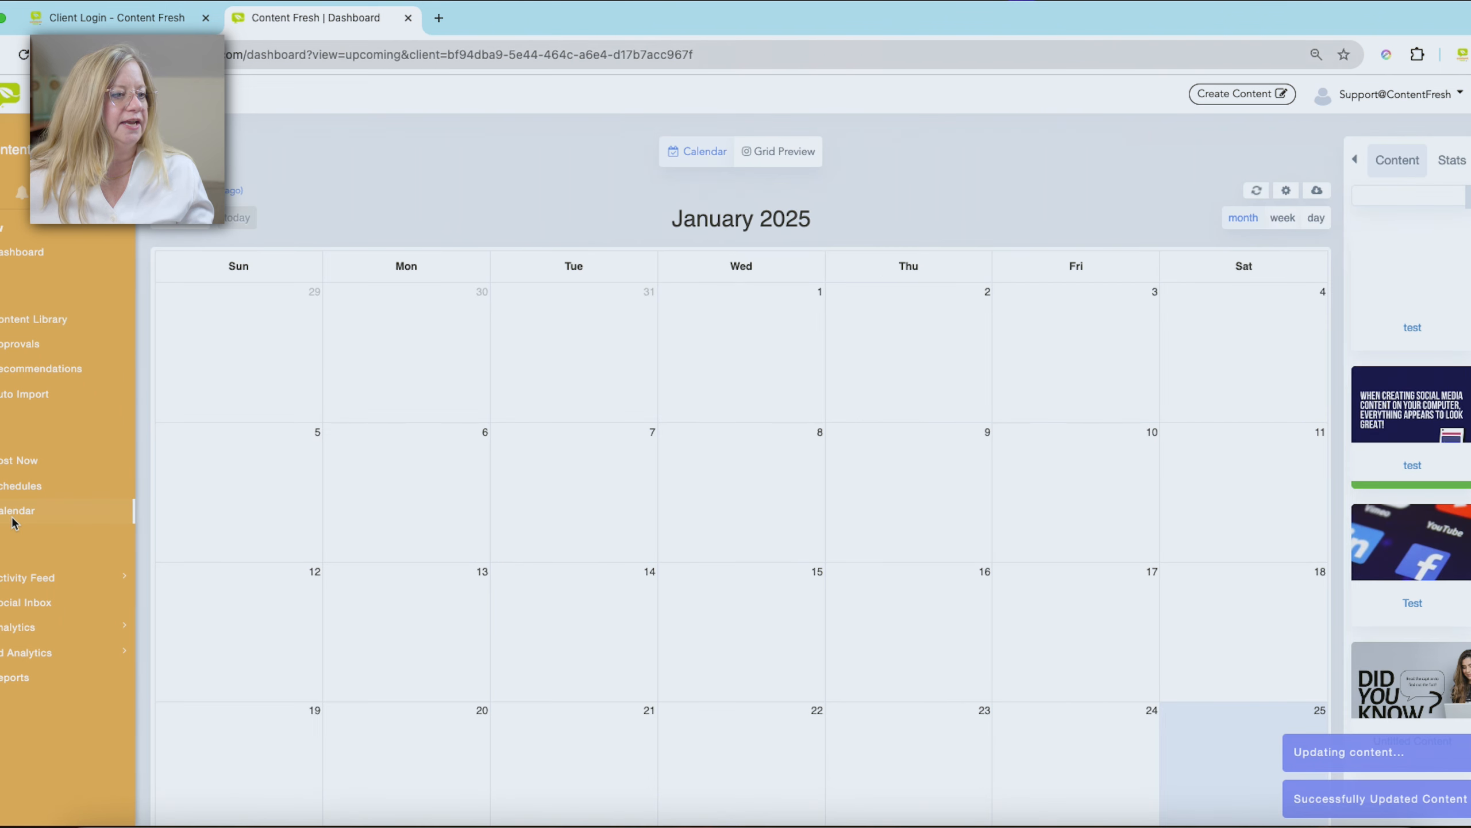
click(204, 230)
click(204, 230)
click(169, 229)
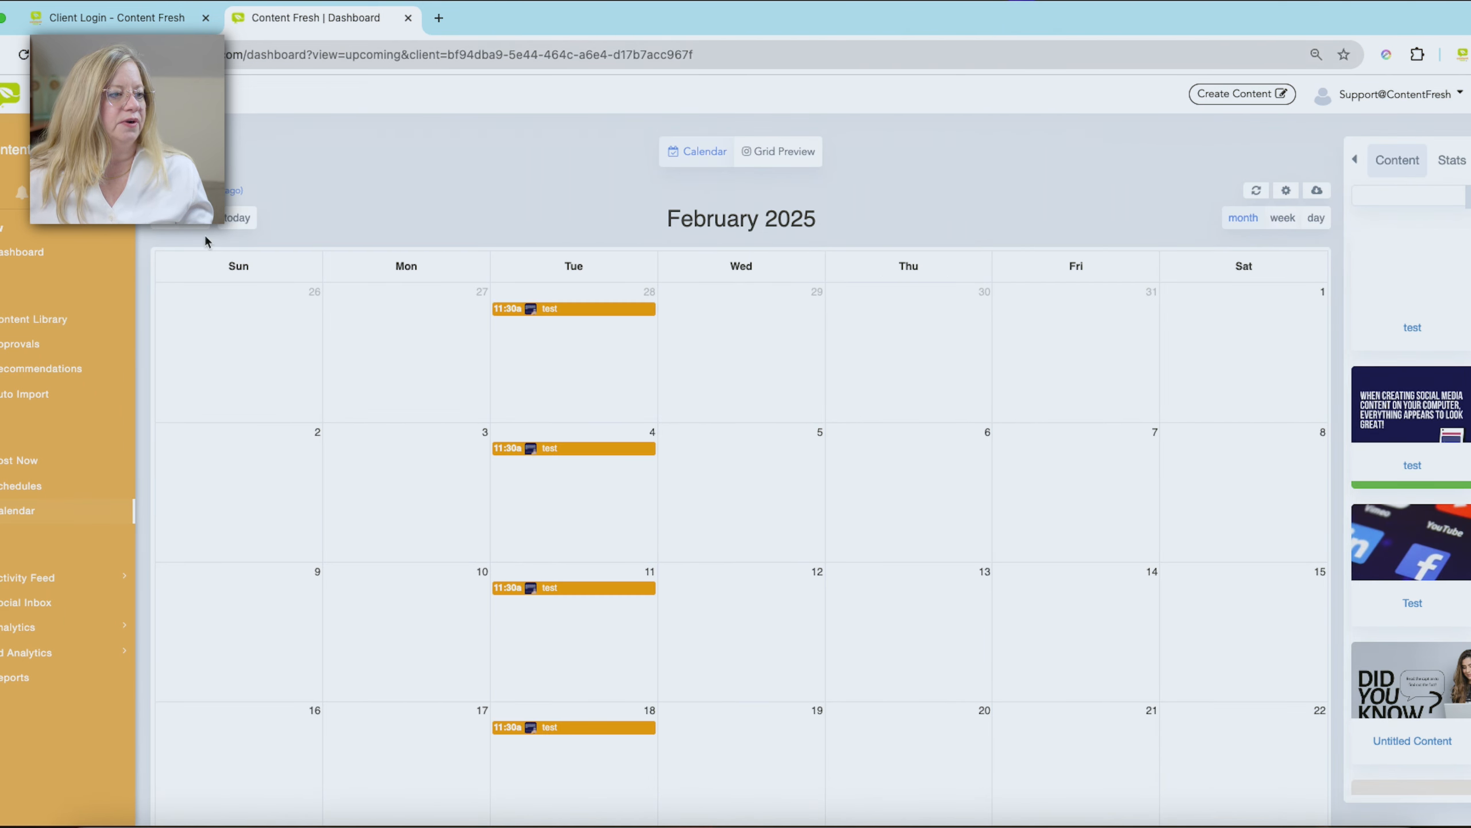